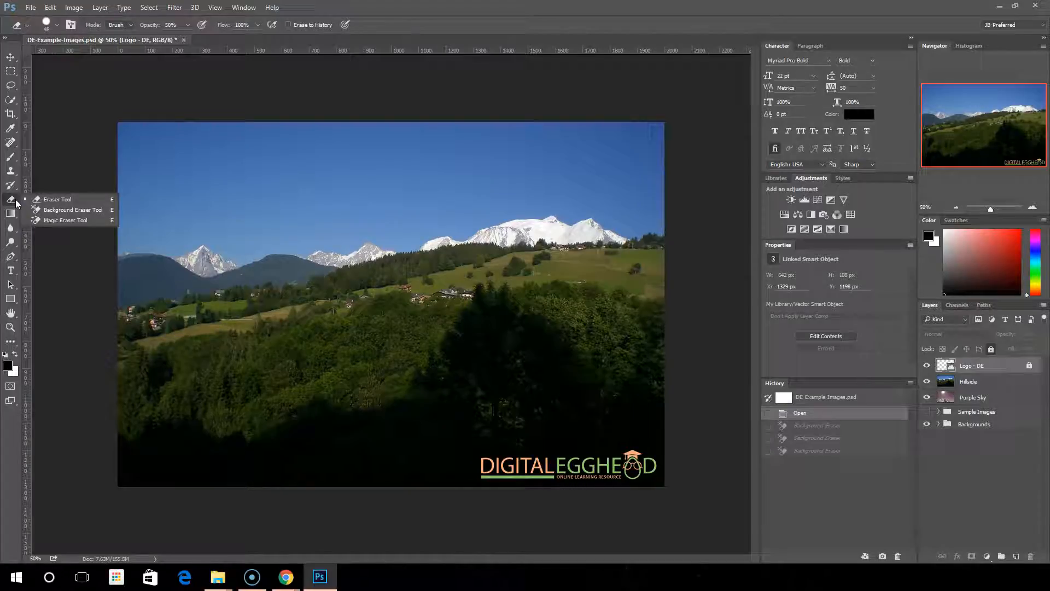
Activate the standard Eraser tool and select the Hillside layer.
click(51, 202)
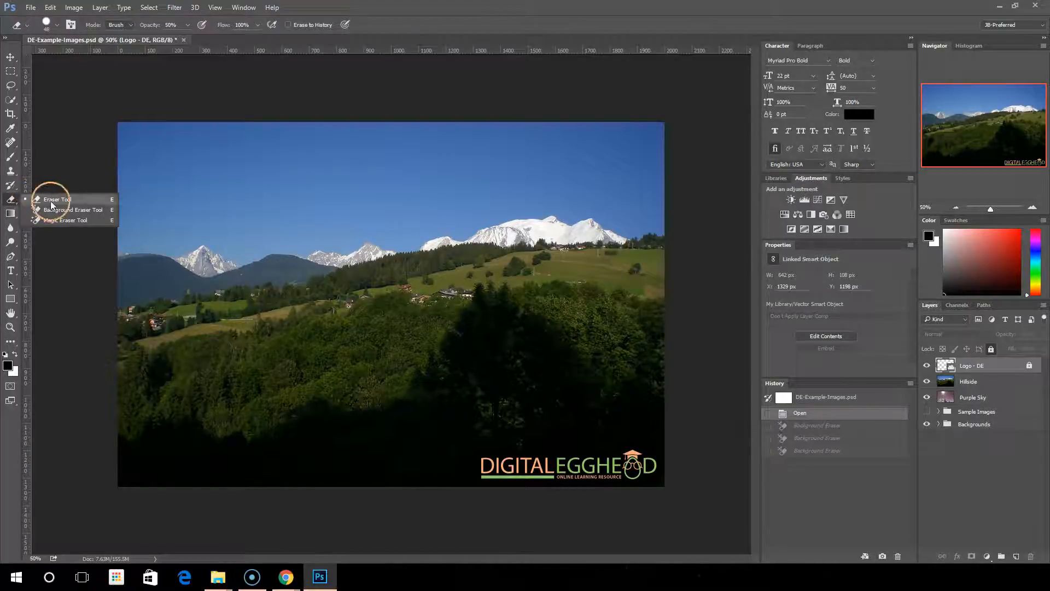
click(87, 199)
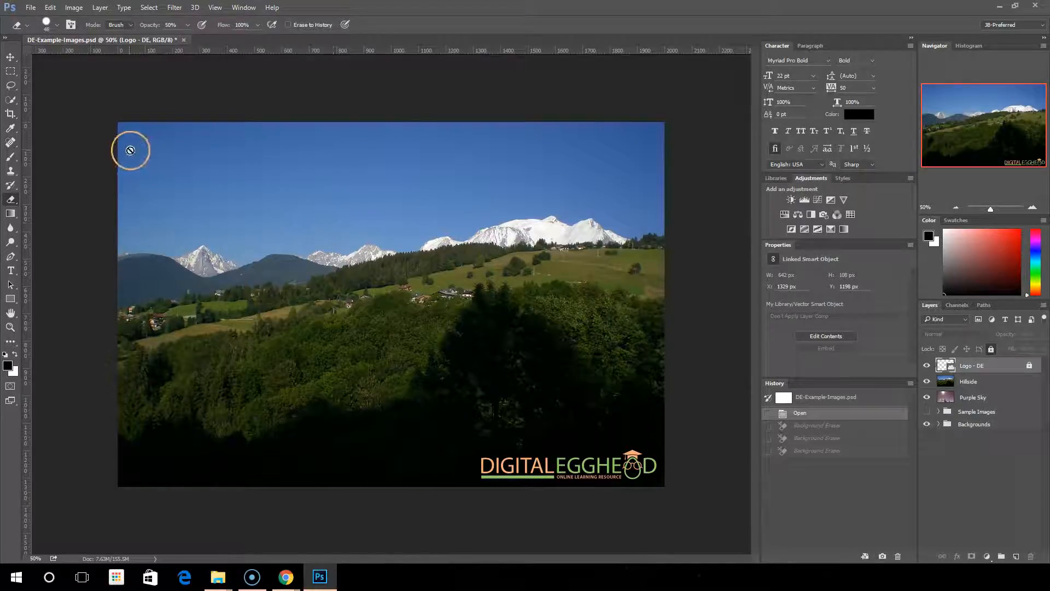
click(979, 381)
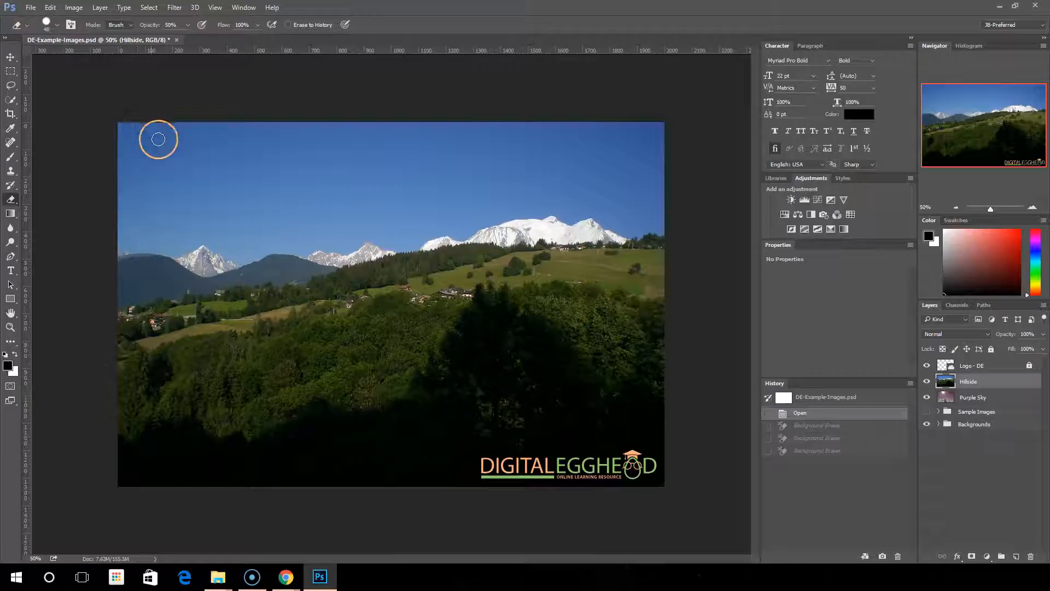
Examine the eraser's brush picker and its full brush settings, and close them without changes.
click(59, 25)
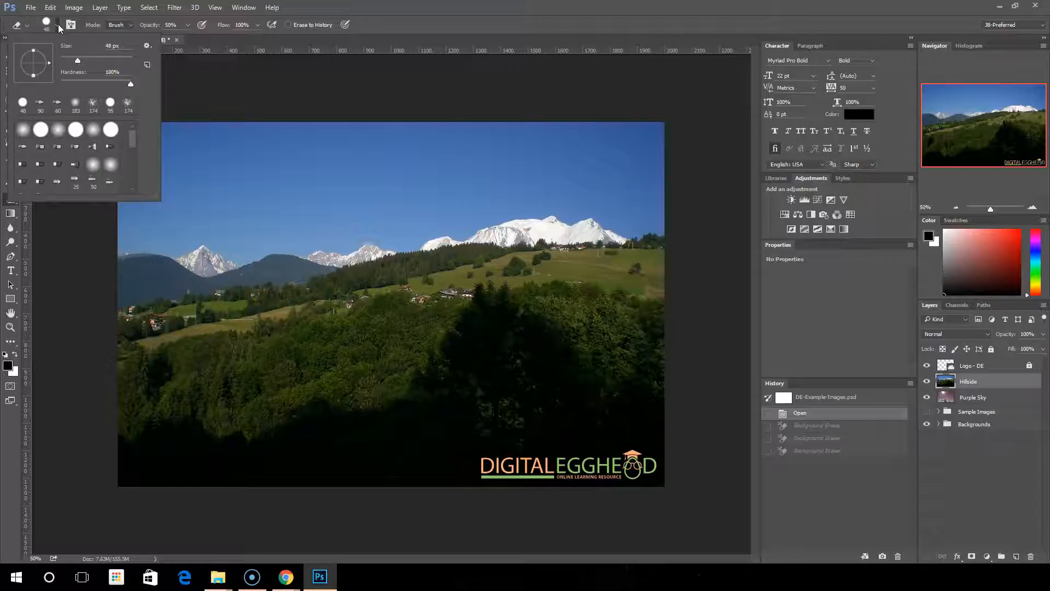
click(77, 24)
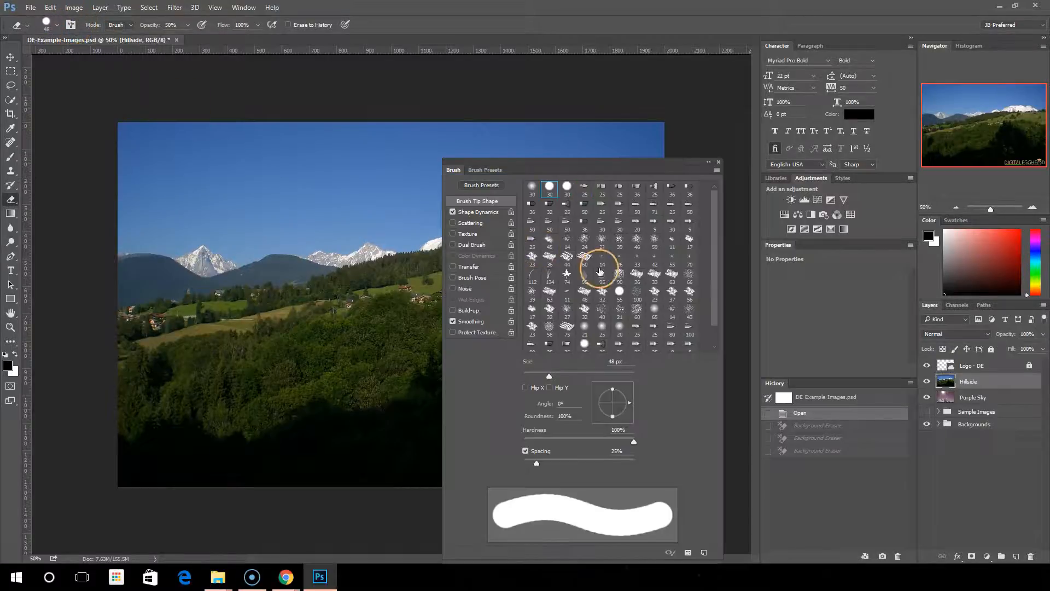
click(718, 162)
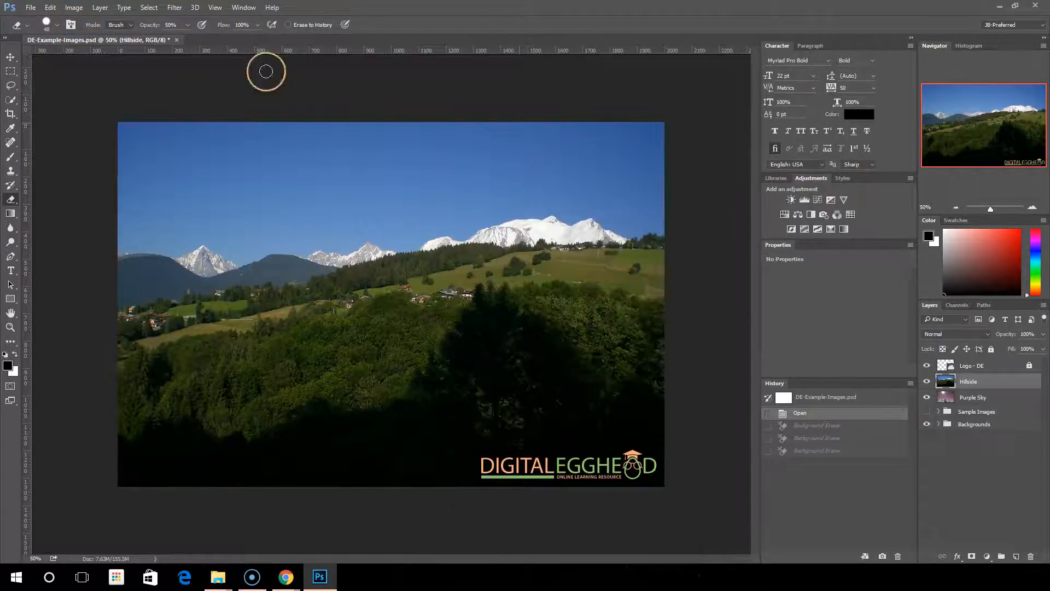
Try the eraser's Pencil and Block modes, and return the mode to Brush.
click(128, 26)
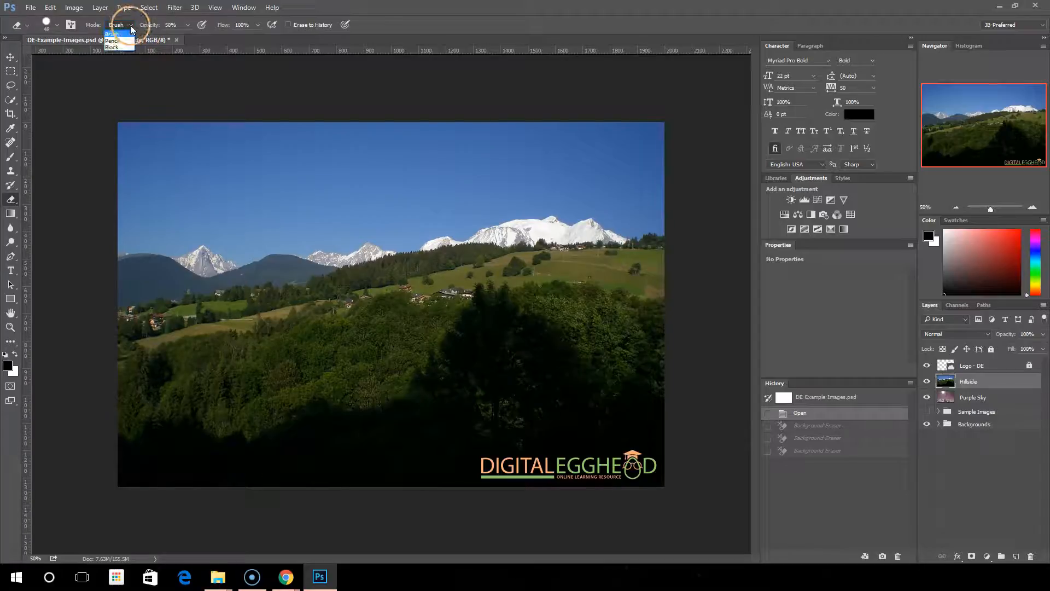
click(125, 41)
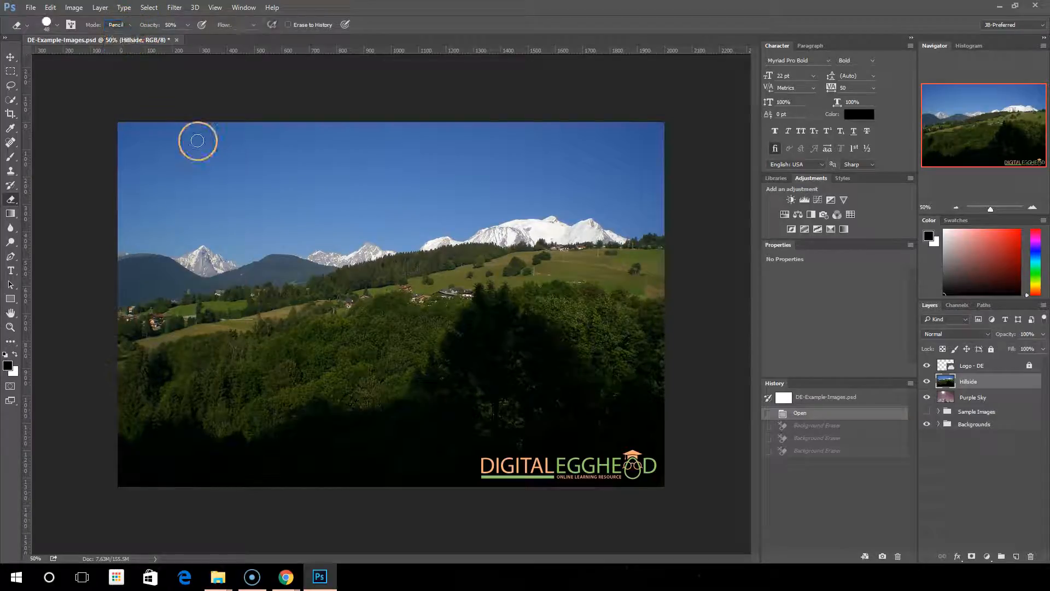
click(129, 25)
click(121, 48)
click(130, 27)
click(121, 32)
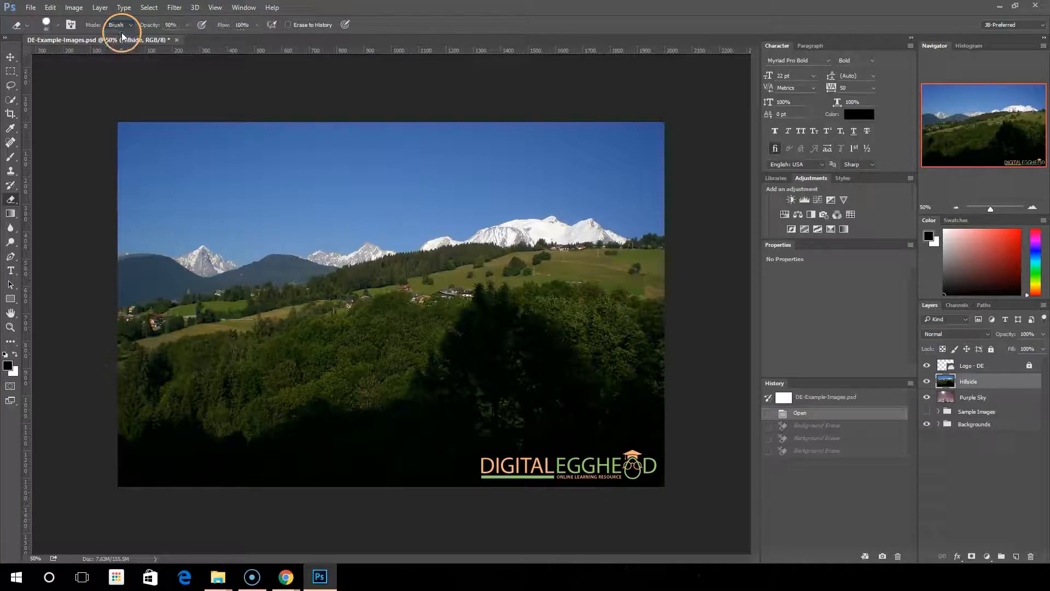
Erase strokes from the upper-left sky of the Hillside layer at 100% opacity and hide the Purple Sky layer.
click(177, 23)
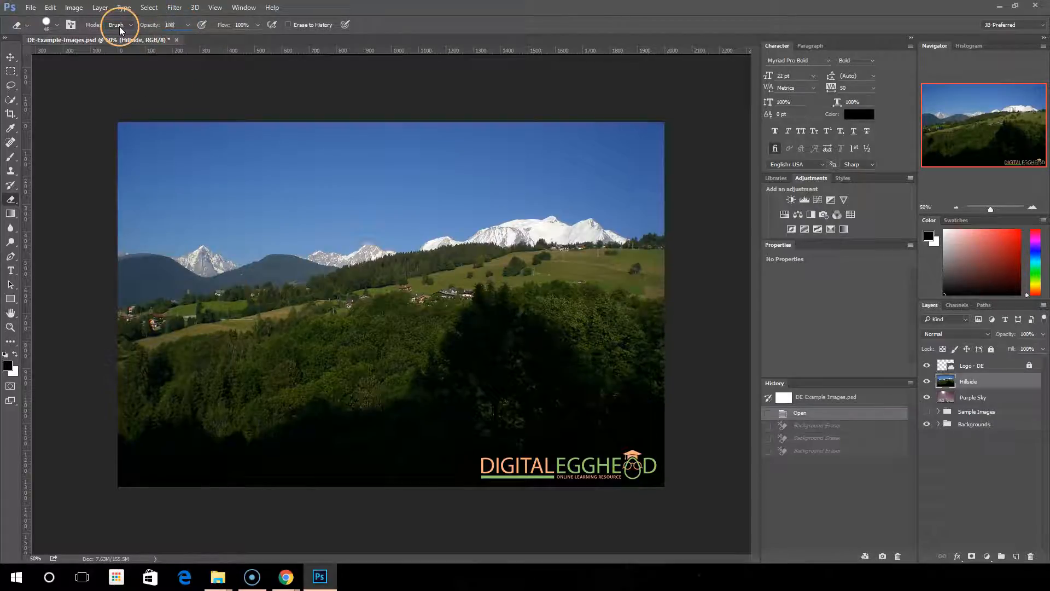
key(Return)
mouse_move(173, 142)
mouse_down()
mouse_move(286, 157)
mouse_move(317, 145)
mouse_move(293, 126)
mouse_move(361, 123)
mouse_up()
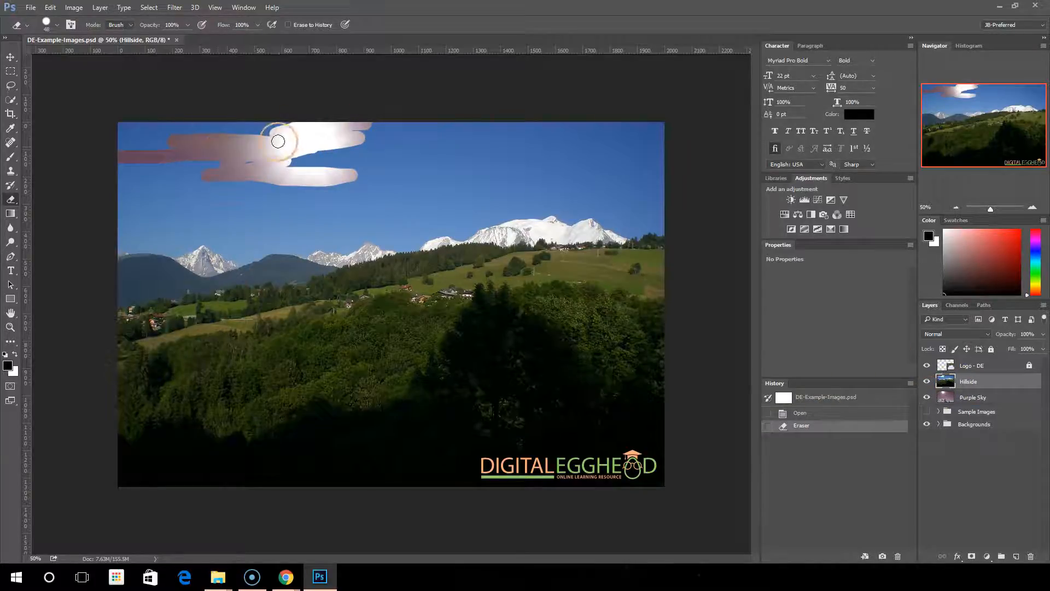
click(925, 395)
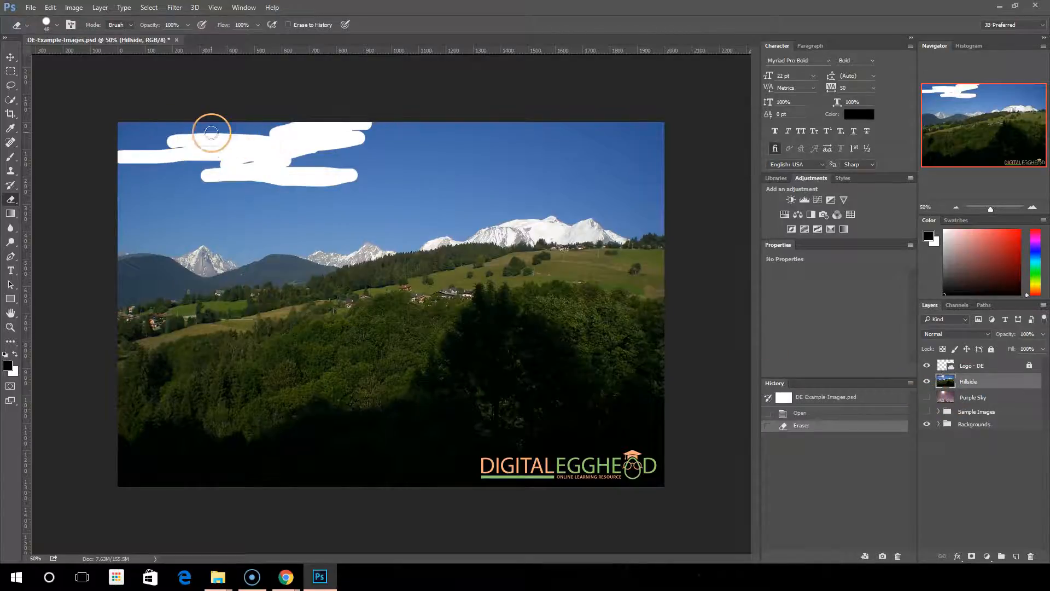
Enlarge the eraser to about 100 px, erase broadly across the sky and mountains, and revert to the Open history state.
right_click(239, 139)
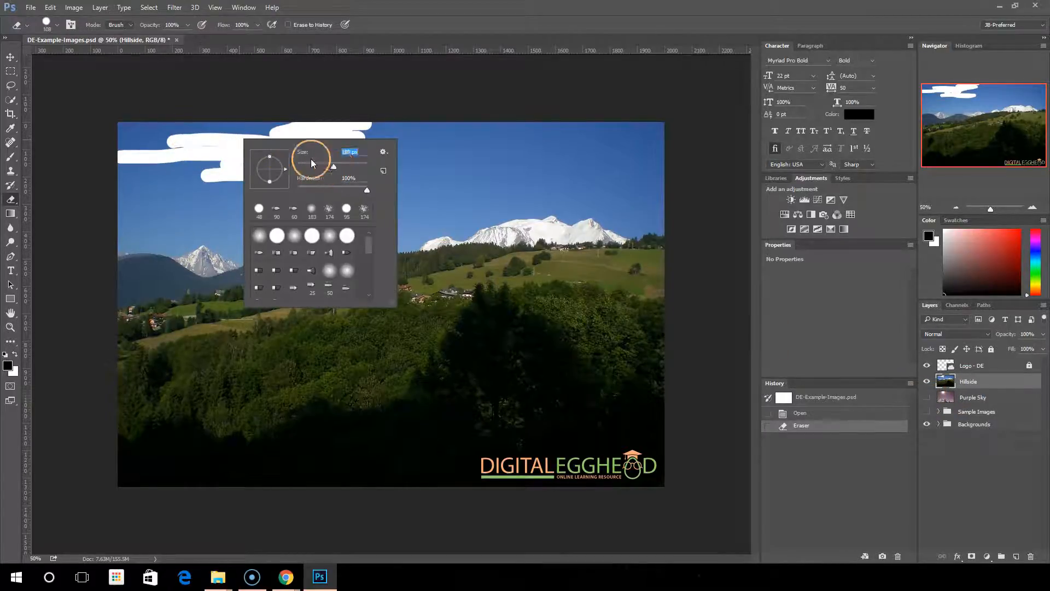
mouse_move(171, 122)
mouse_down()
mouse_move(380, 124)
mouse_move(422, 135)
mouse_move(232, 186)
mouse_move(441, 159)
mouse_move(331, 194)
mouse_move(420, 144)
mouse_move(590, 132)
mouse_move(350, 182)
mouse_move(394, 305)
mouse_move(365, 354)
mouse_move(600, 337)
mouse_move(644, 268)
mouse_move(459, 201)
mouse_move(451, 222)
mouse_move(386, 222)
mouse_up()
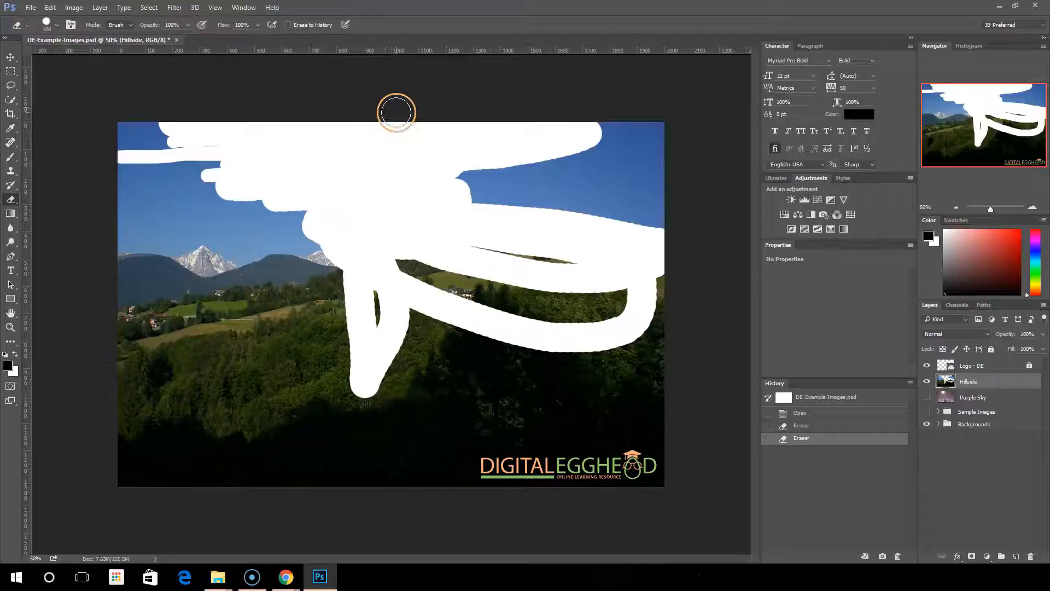
click(835, 424)
click(833, 414)
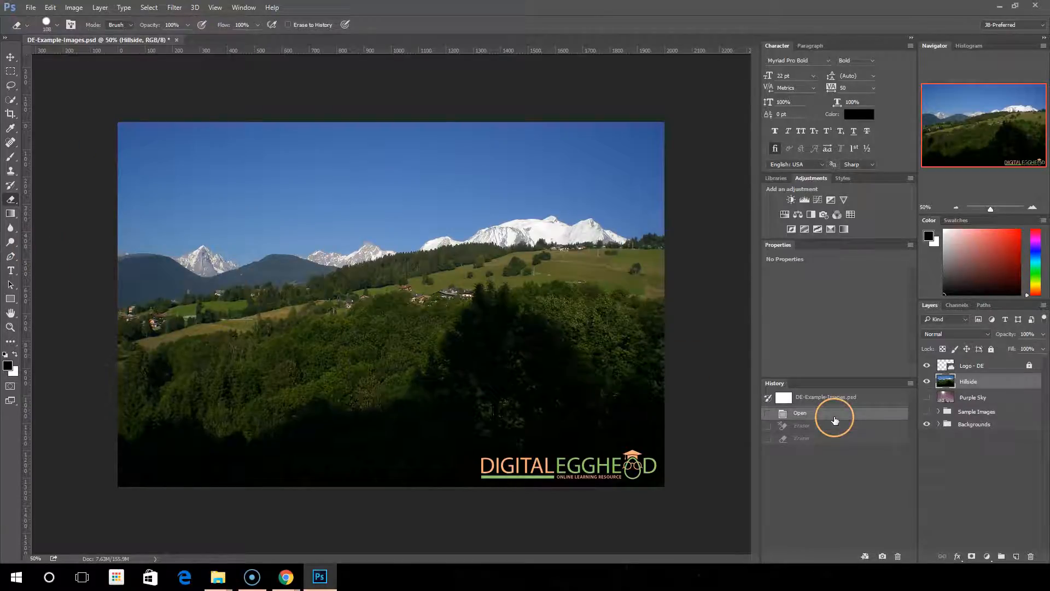
Set the eraser opacity to 50%, erase across the sky and hillside, and revert to the Open history state.
double_click(180, 24)
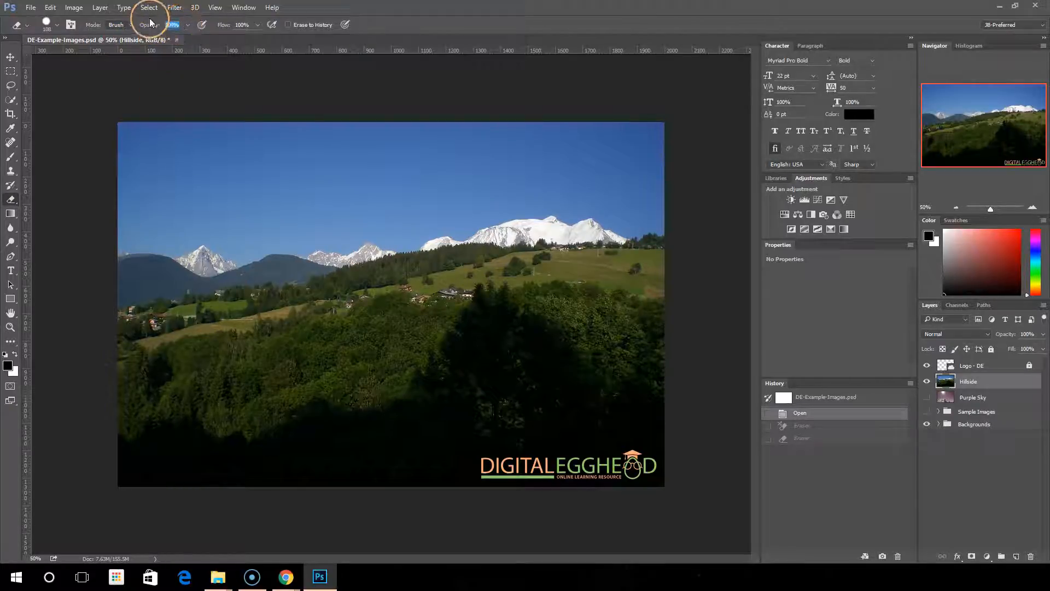
text(50)
mouse_move(117, 133)
mouse_down()
mouse_move(464, 133)
mouse_move(189, 135)
mouse_move(179, 160)
mouse_move(466, 144)
mouse_move(151, 187)
mouse_move(381, 190)
mouse_move(173, 292)
mouse_move(437, 308)
mouse_move(520, 294)
mouse_move(259, 298)
mouse_move(514, 289)
mouse_move(403, 277)
mouse_move(382, 251)
mouse_move(415, 245)
mouse_up()
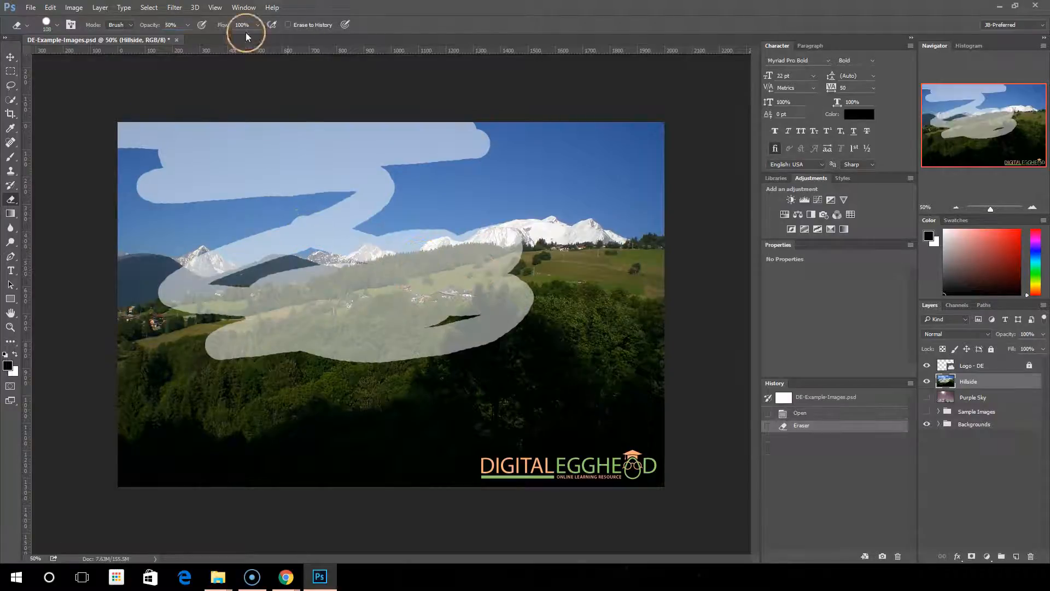
click(820, 414)
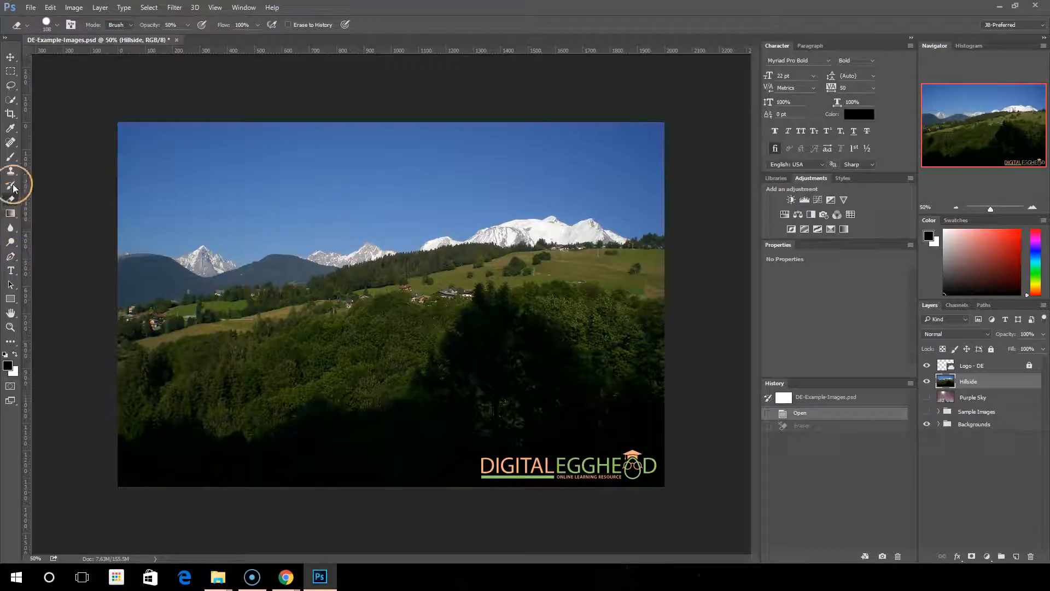
Paint several black strokes over the hillside trees with the Brush tool.
click(12, 103)
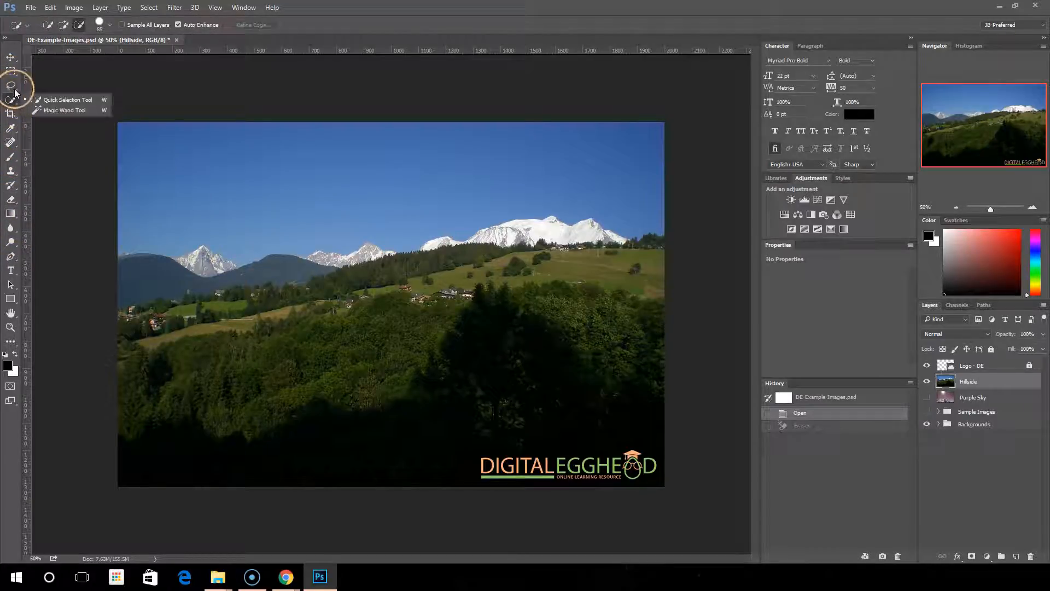
click(10, 99)
click(10, 157)
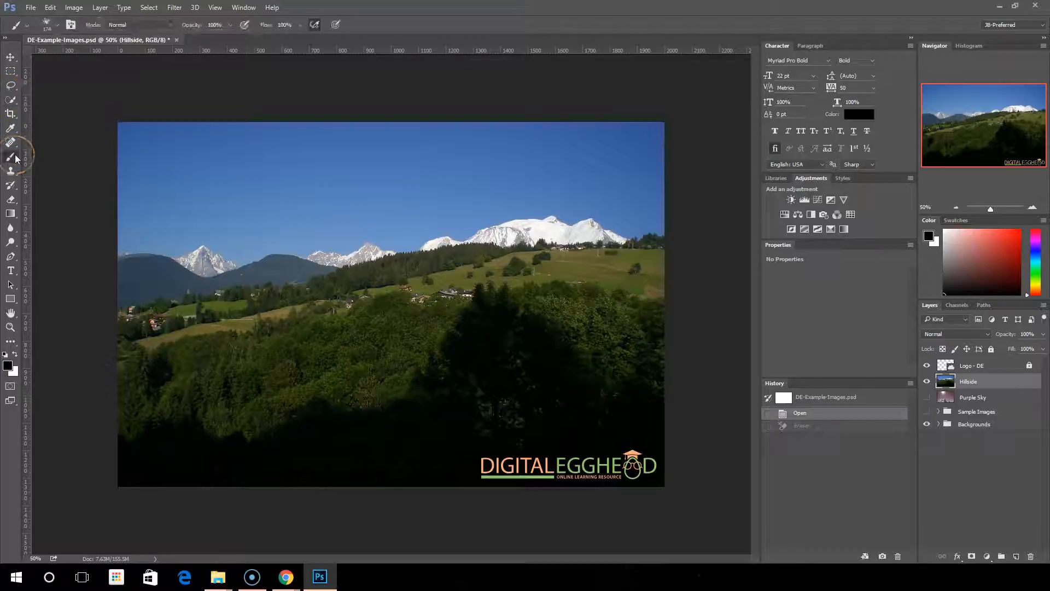
mouse_move(257, 377)
mouse_down()
mouse_move(276, 404)
mouse_move(324, 414)
mouse_move(382, 363)
mouse_up()
drag(174, 383, 210, 373)
drag(295, 329, 345, 401)
drag(596, 374, 622, 334)
Swap the foreground and background colors and paint several white strokes across the dark lower hillside.
click(16, 354)
drag(204, 395, 167, 414)
drag(206, 440, 329, 480)
drag(487, 420, 494, 409)
drag(476, 371, 346, 353)
drag(308, 359, 305, 365)
click(617, 402)
Set the Open state as the history source and enable Erase to History for the Eraser tool.
click(768, 415)
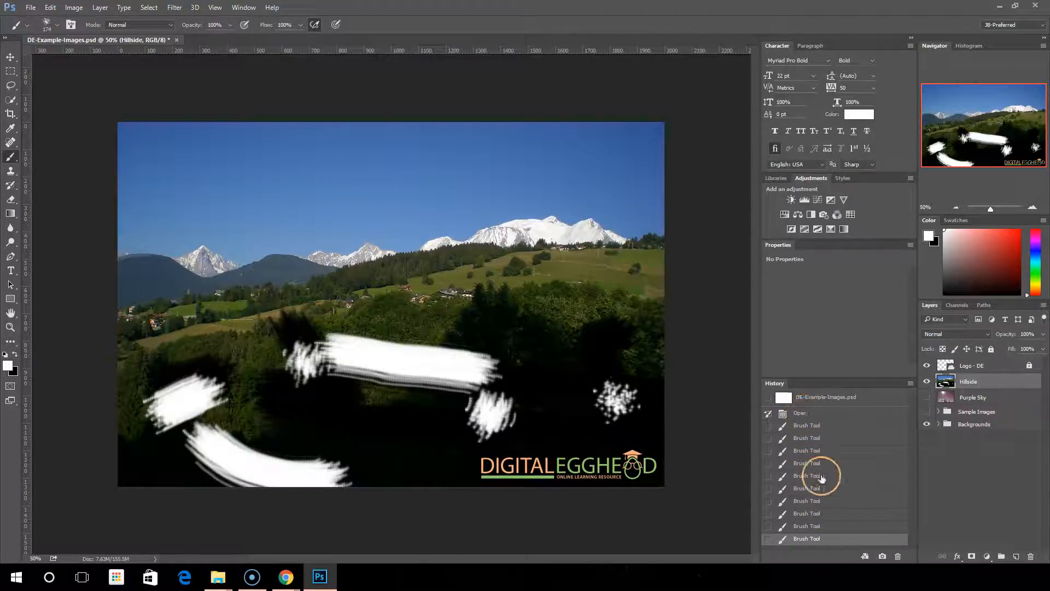
click(767, 414)
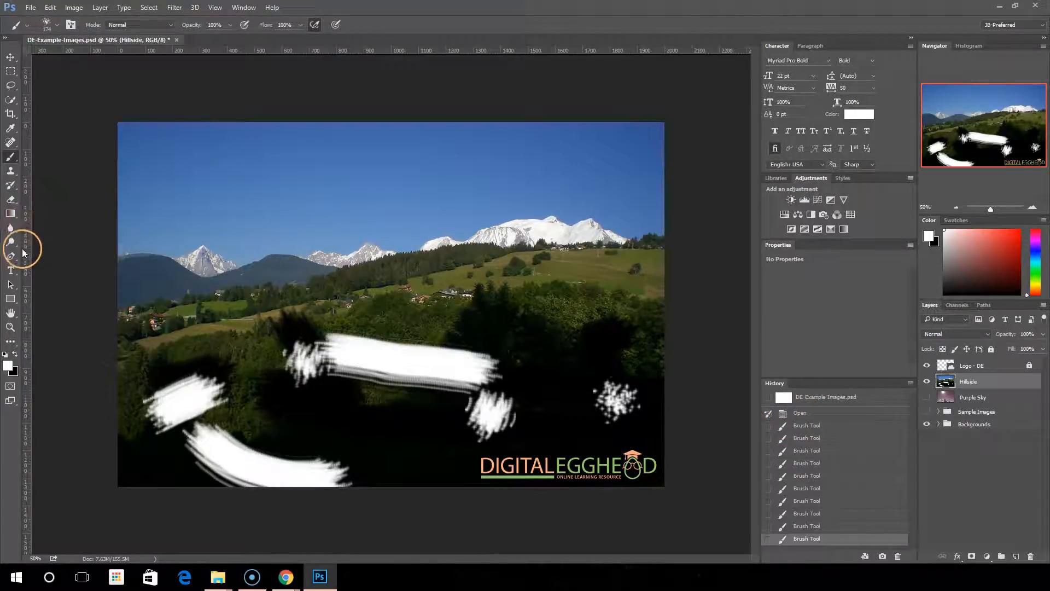
drag(11, 199, 45, 202)
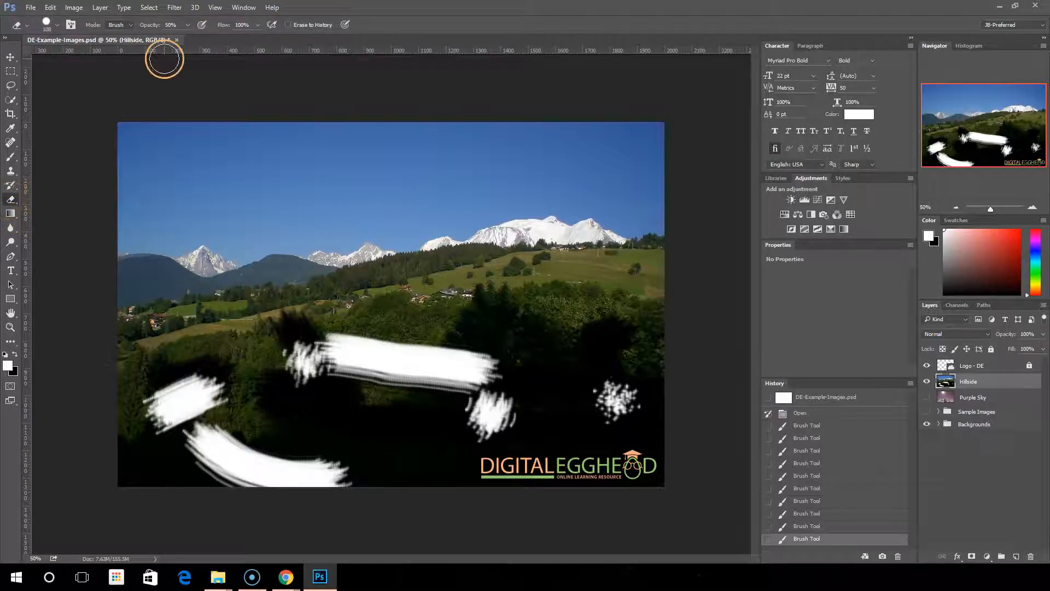
click(286, 25)
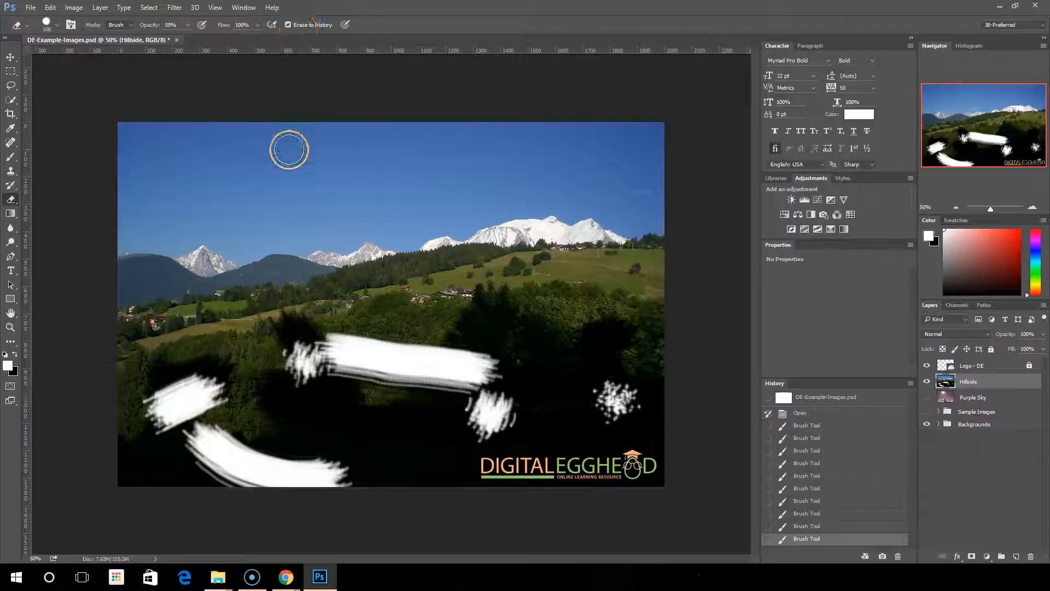
Erase through the middle of the long white stroke at 50% opacity, and again with the opacity set to 100%.
mouse_move(389, 307)
mouse_down()
mouse_move(425, 329)
mouse_move(350, 380)
mouse_move(383, 359)
mouse_up()
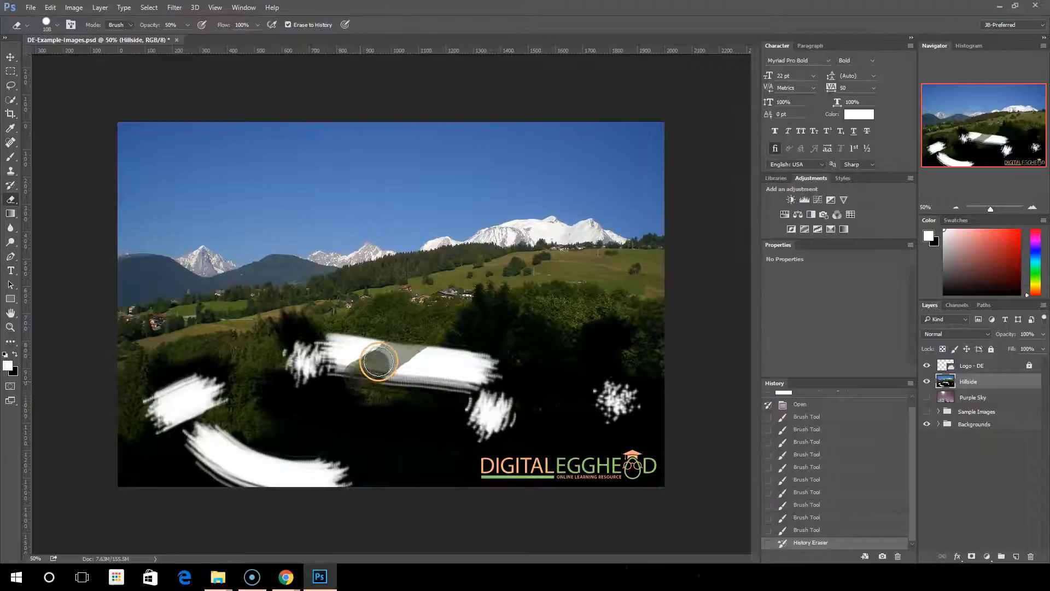
key(Return)
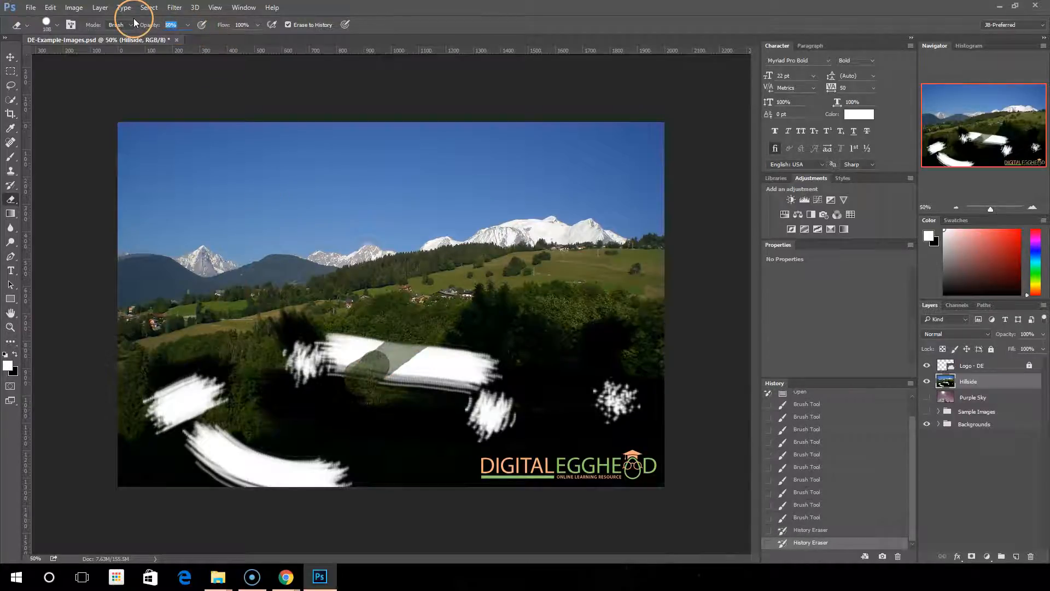
mouse_move(396, 422)
mouse_down()
mouse_move(373, 403)
mouse_move(428, 341)
mouse_move(322, 415)
mouse_move(335, 396)
mouse_up()
Erase the remaining central paint strokes back to the Open source state, and revert the document to the Open history state.
scroll(843, 409, up, 3)
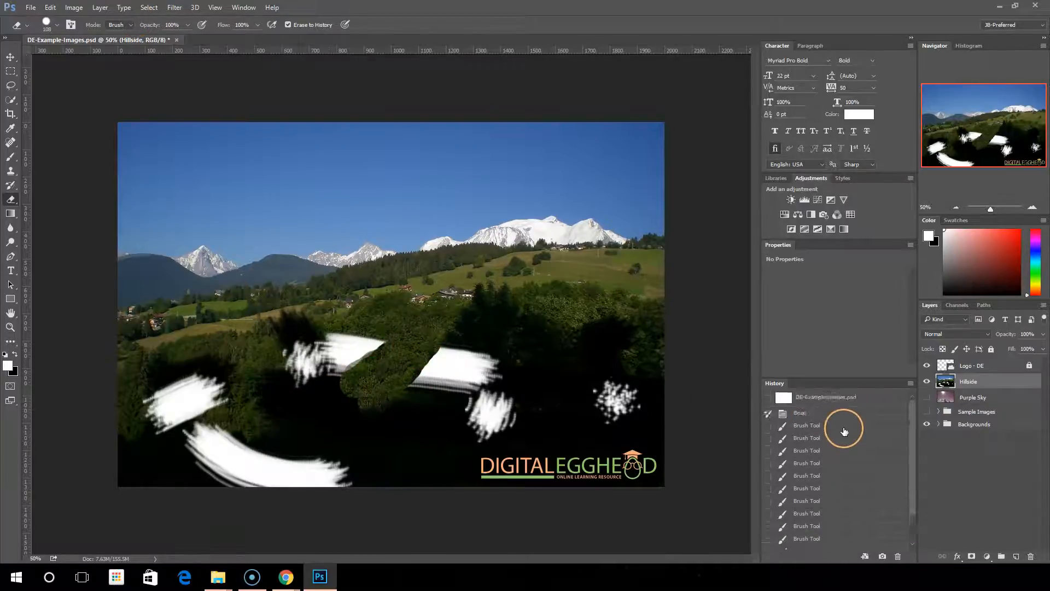
click(770, 415)
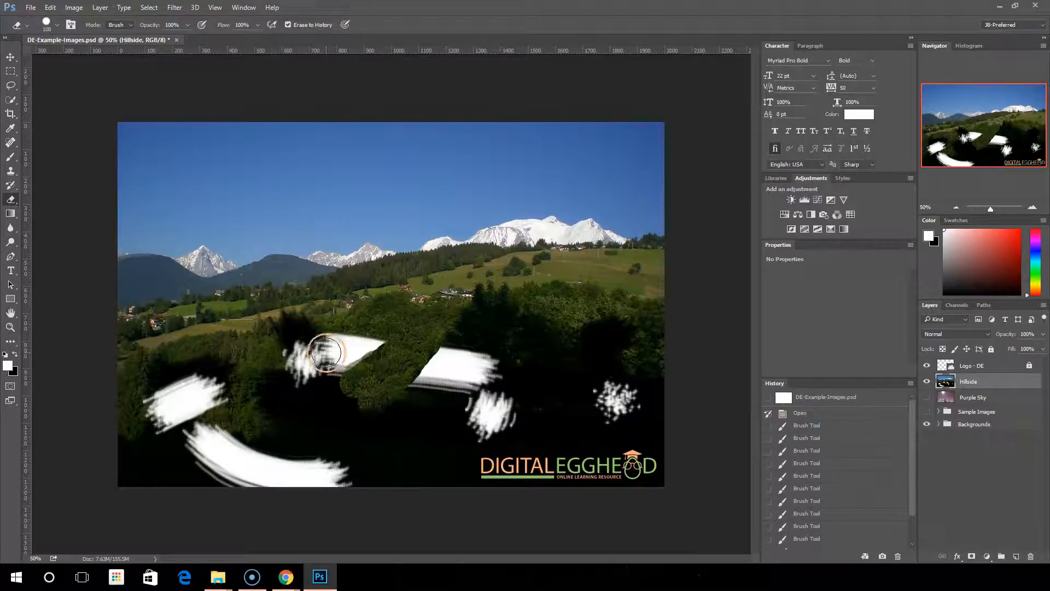
click(339, 358)
mouse_move(329, 393)
mouse_down()
mouse_move(357, 353)
mouse_move(389, 345)
mouse_move(273, 348)
mouse_move(314, 317)
mouse_move(345, 314)
mouse_up()
mouse_move(492, 314)
mouse_down()
mouse_move(435, 368)
mouse_move(394, 382)
mouse_move(440, 356)
mouse_move(486, 363)
mouse_move(430, 412)
mouse_move(504, 386)
mouse_move(443, 378)
mouse_up()
mouse_move(419, 413)
mouse_down()
mouse_move(551, 400)
mouse_move(423, 431)
mouse_up()
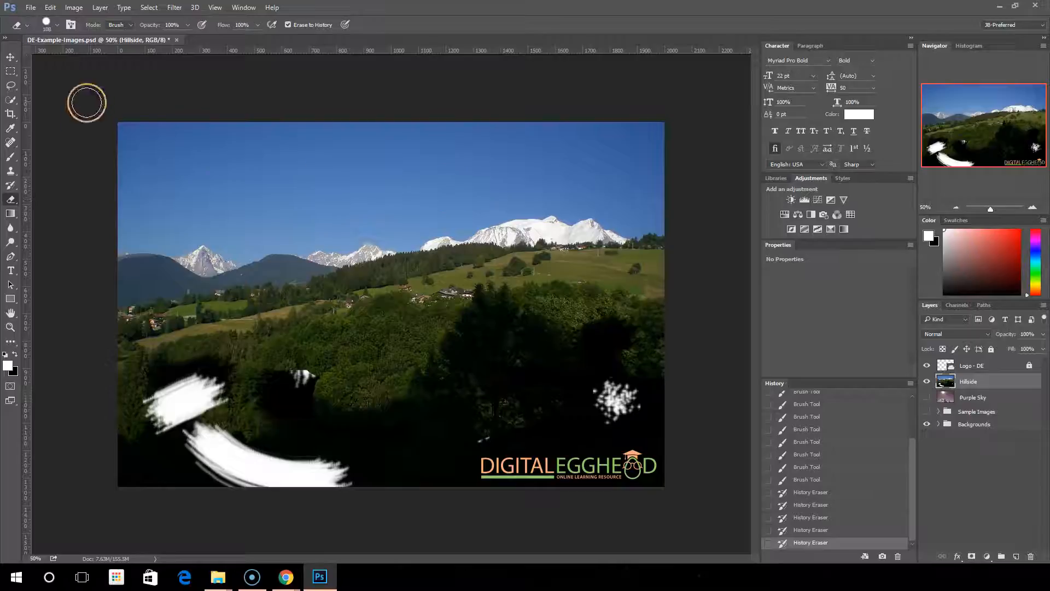
scroll(844, 454, up, 5)
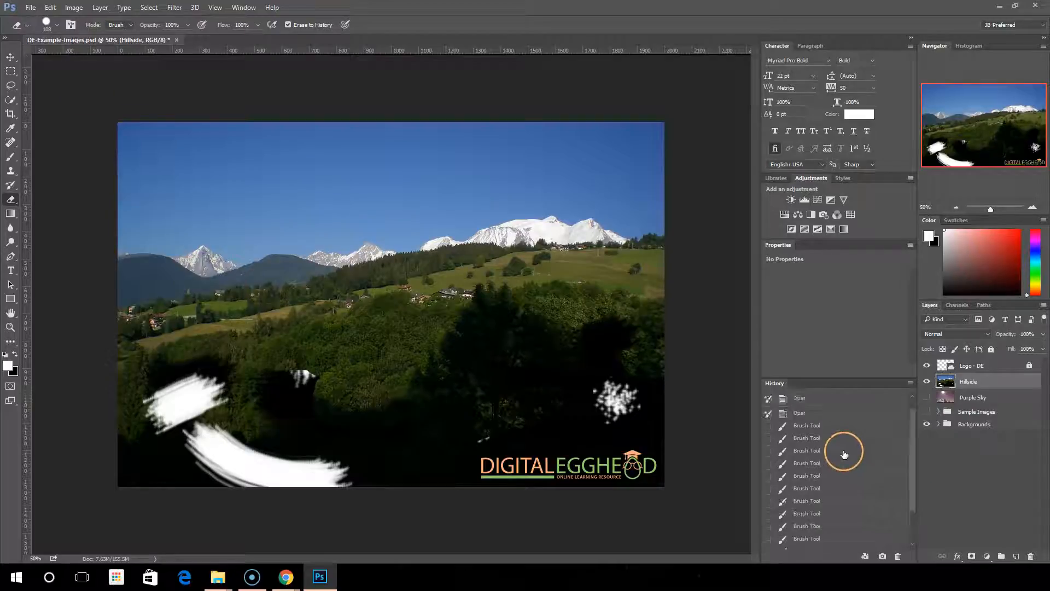
click(824, 413)
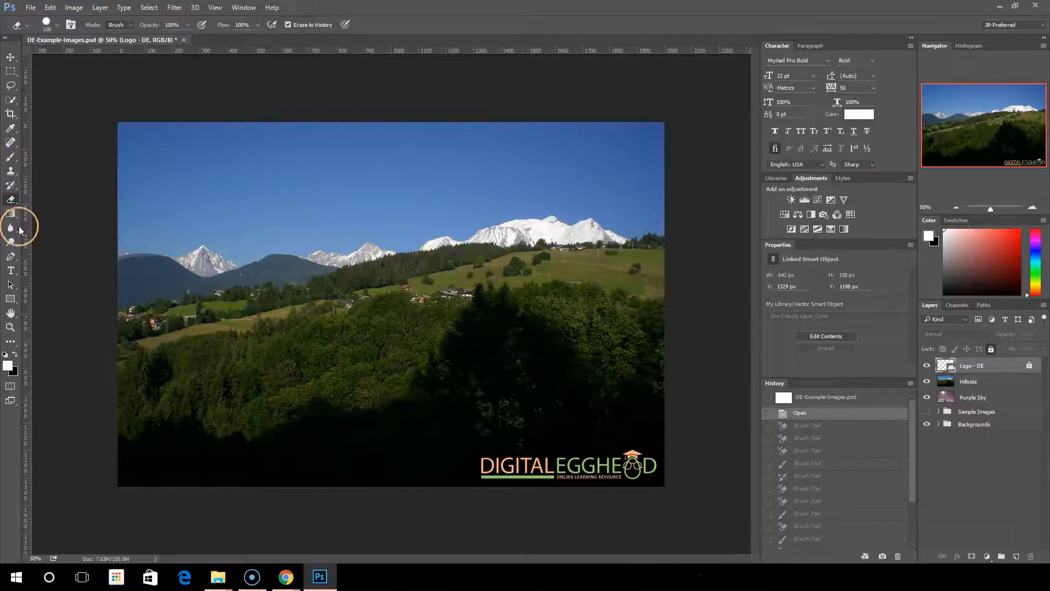
Switch to the Background Eraser tool and set its limits to Contiguous.
mouse_move(12, 201)
mouse_down()
mouse_move(104, 208)
mouse_move(80, 211)
mouse_up()
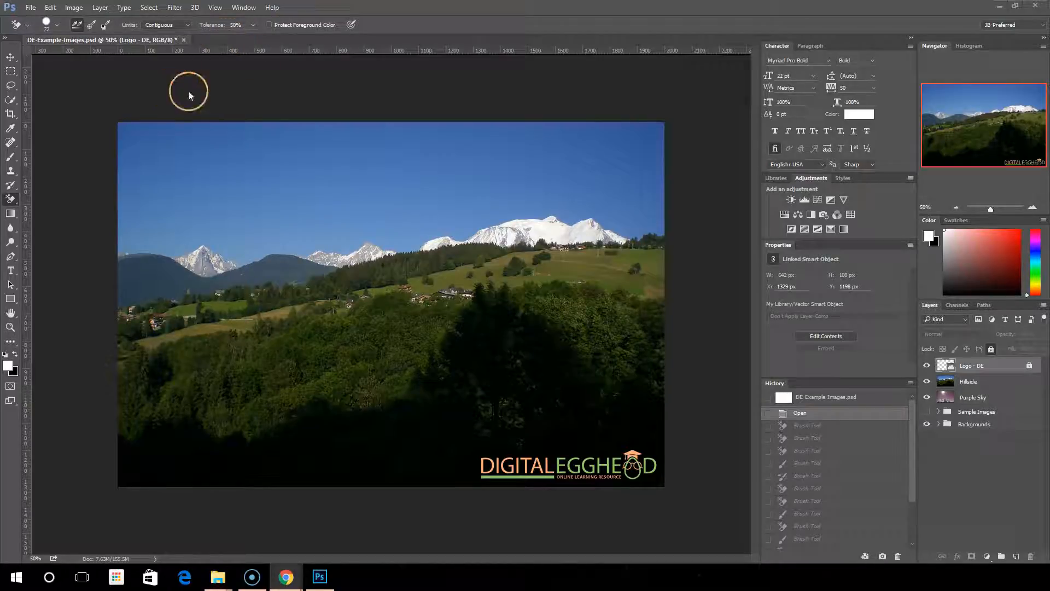
click(169, 104)
click(144, 76)
click(118, 41)
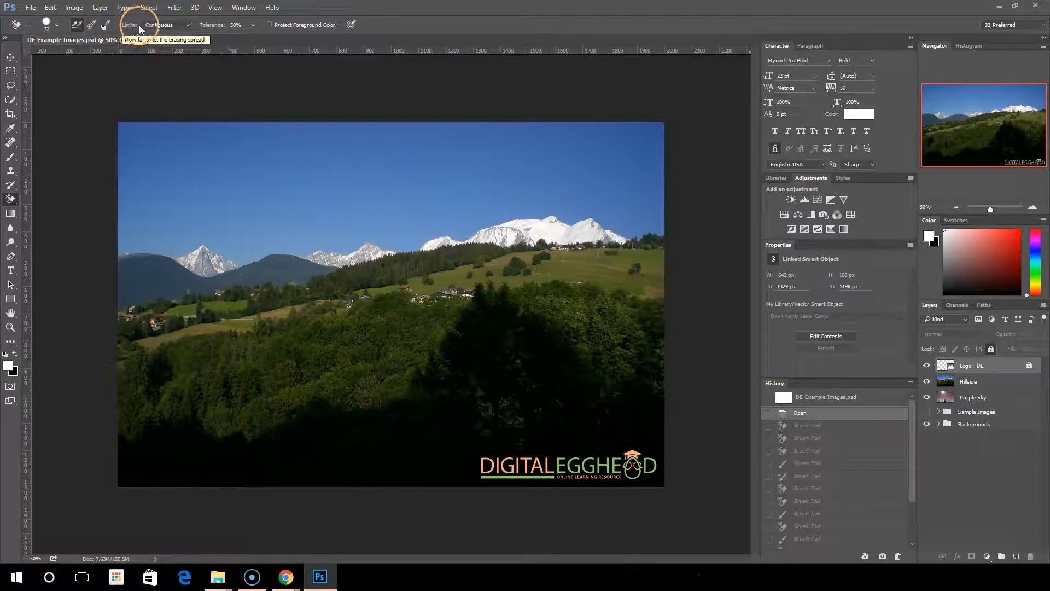
click(185, 25)
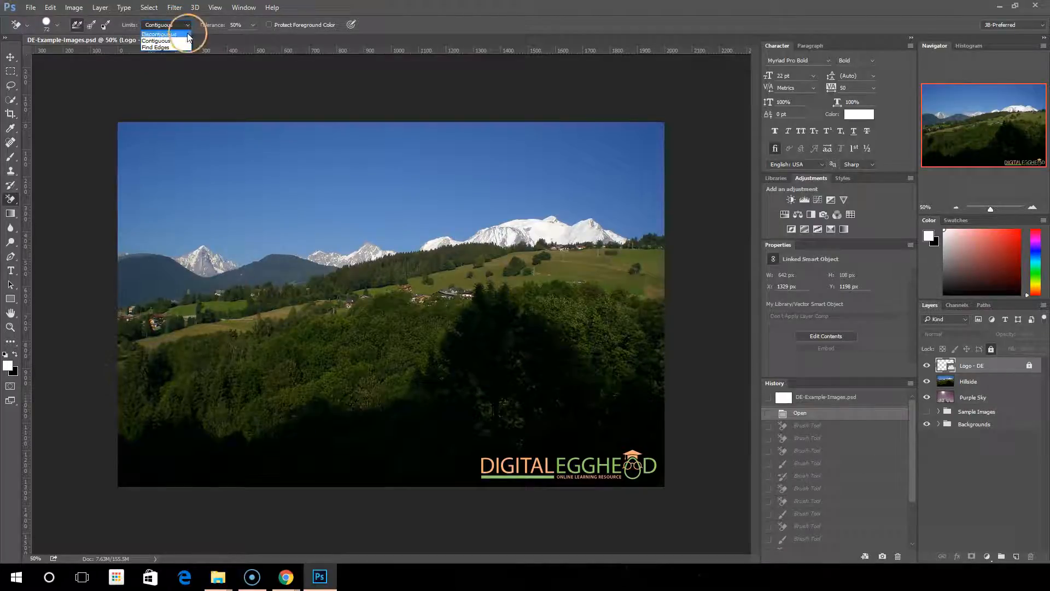
click(177, 44)
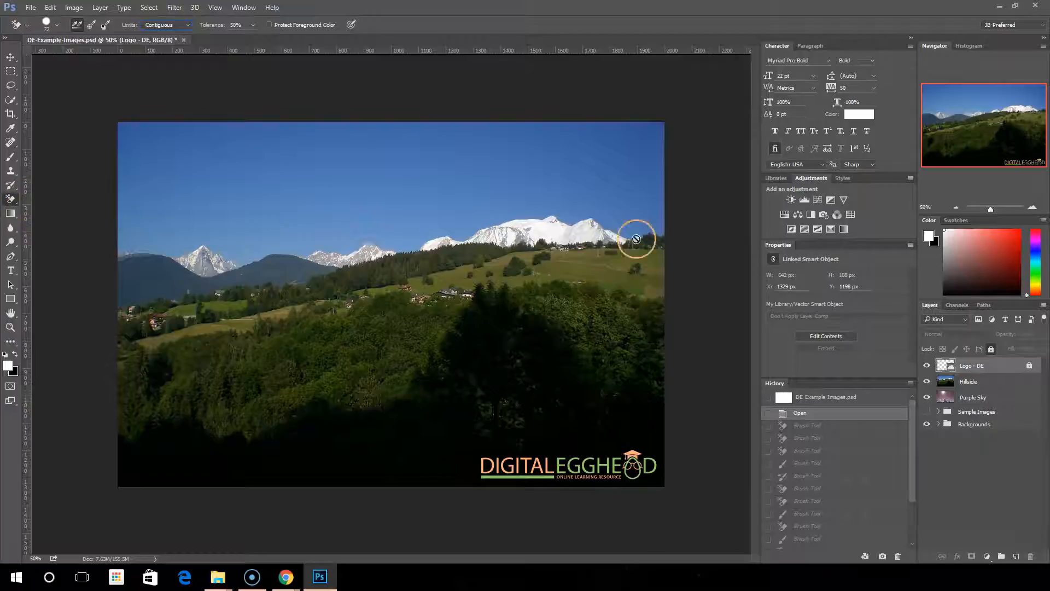
Erase a patch of sky on the Hillside layer above the left-hand mountains with the Background Eraser's sampling set to Continuous.
click(974, 385)
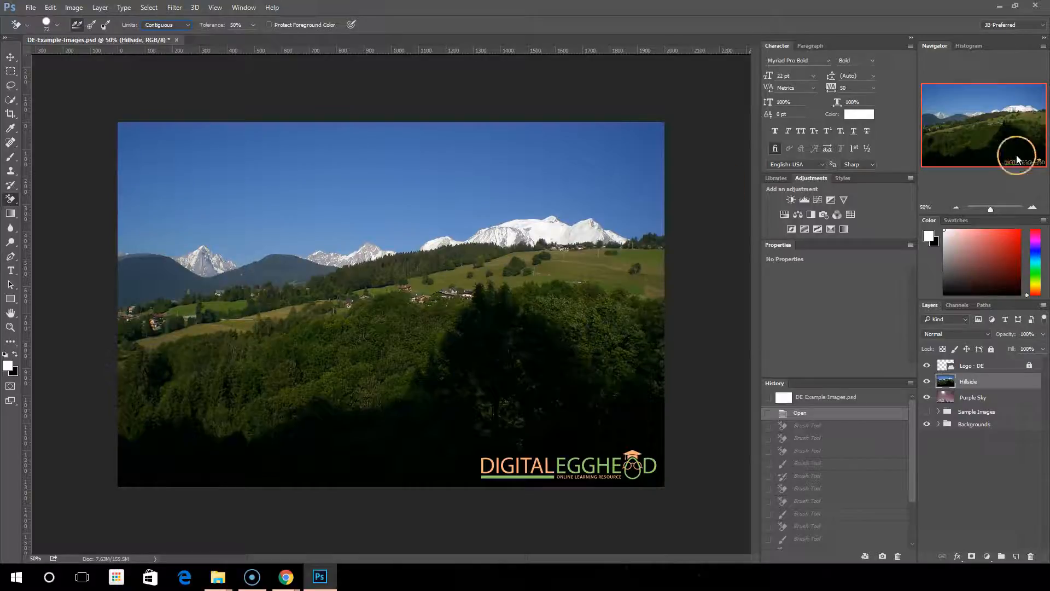
click(1031, 207)
click(991, 116)
mouse_move(991, 115)
mouse_down()
mouse_move(937, 122)
mouse_move(925, 98)
mouse_up()
click(84, 30)
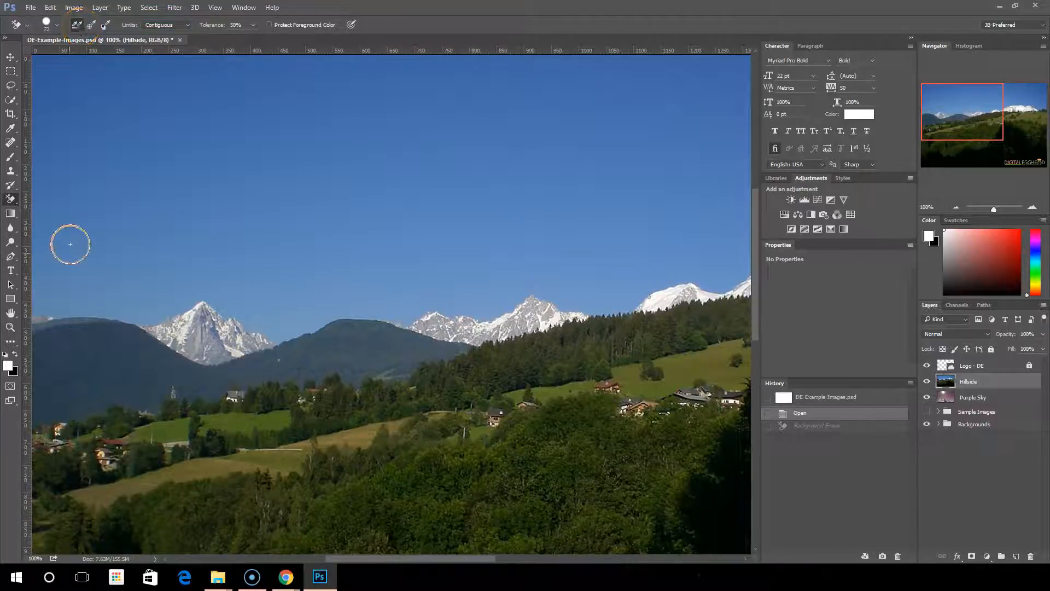
click(77, 26)
drag(54, 249, 149, 239)
mouse_move(65, 257)
mouse_down()
mouse_move(183, 244)
mouse_move(63, 202)
mouse_move(242, 248)
mouse_move(169, 208)
mouse_move(93, 237)
mouse_move(91, 211)
mouse_move(75, 218)
mouse_move(101, 178)
mouse_move(124, 179)
mouse_move(76, 262)
mouse_move(51, 241)
mouse_up()
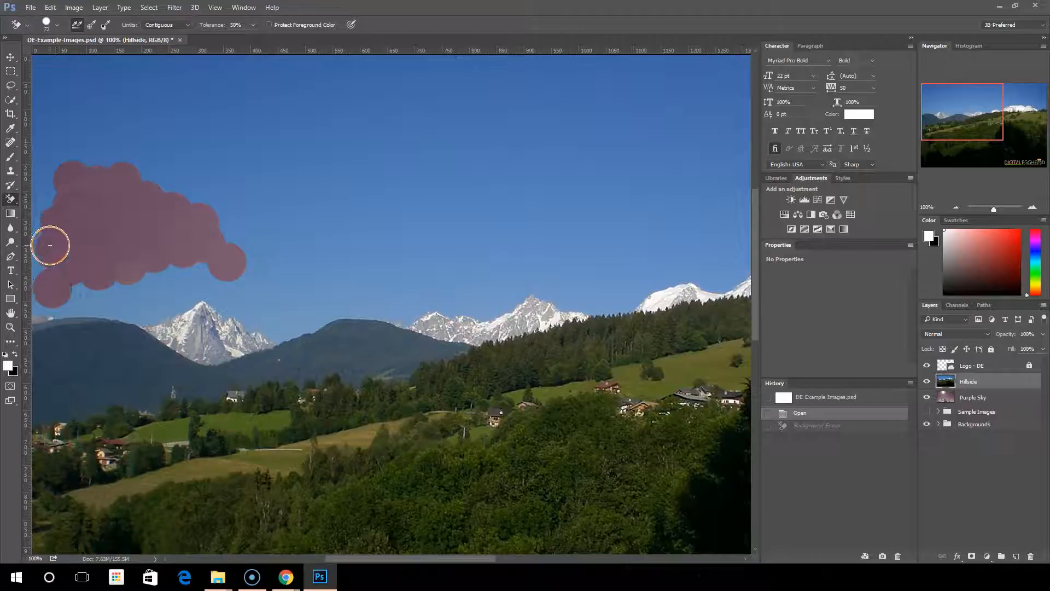
Erase the sky around the snowy peak with sampling set to Once, and revert the document to the Open history state.
click(91, 25)
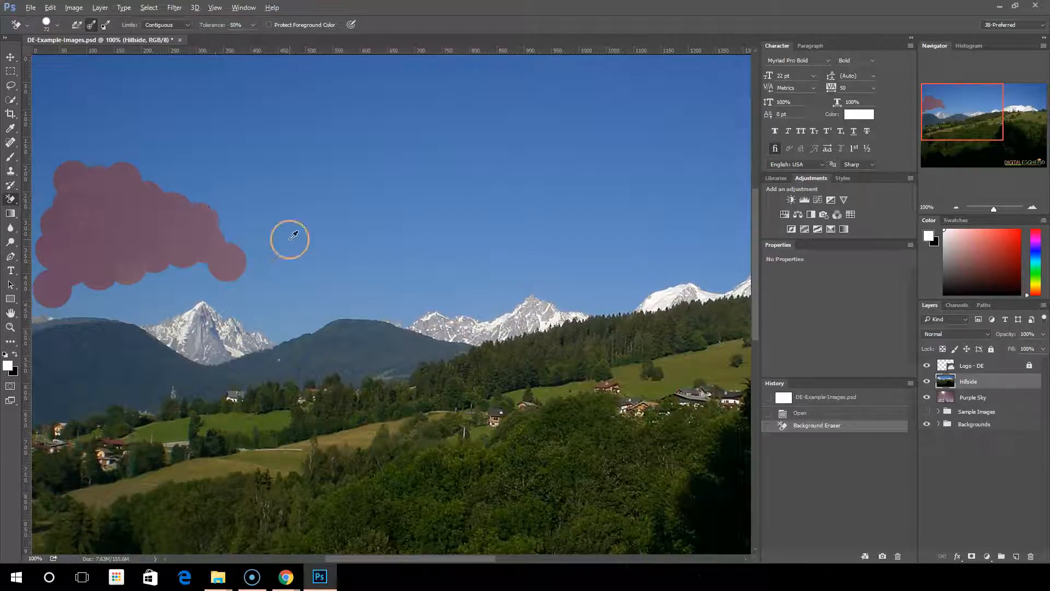
alt+click(255, 300)
mouse_move(251, 303)
mouse_down()
mouse_move(204, 298)
mouse_move(272, 284)
mouse_move(253, 296)
mouse_up()
mouse_move(314, 309)
mouse_down()
mouse_move(298, 317)
mouse_move(276, 300)
mouse_move(326, 306)
mouse_move(307, 320)
mouse_move(329, 293)
mouse_up()
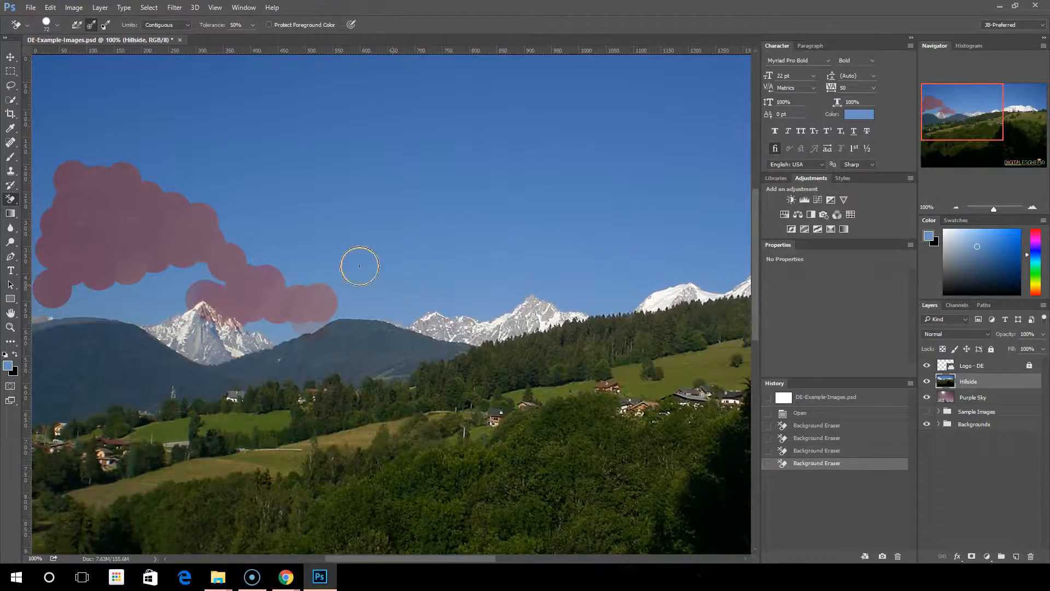
key(ctrl+z)
click(835, 414)
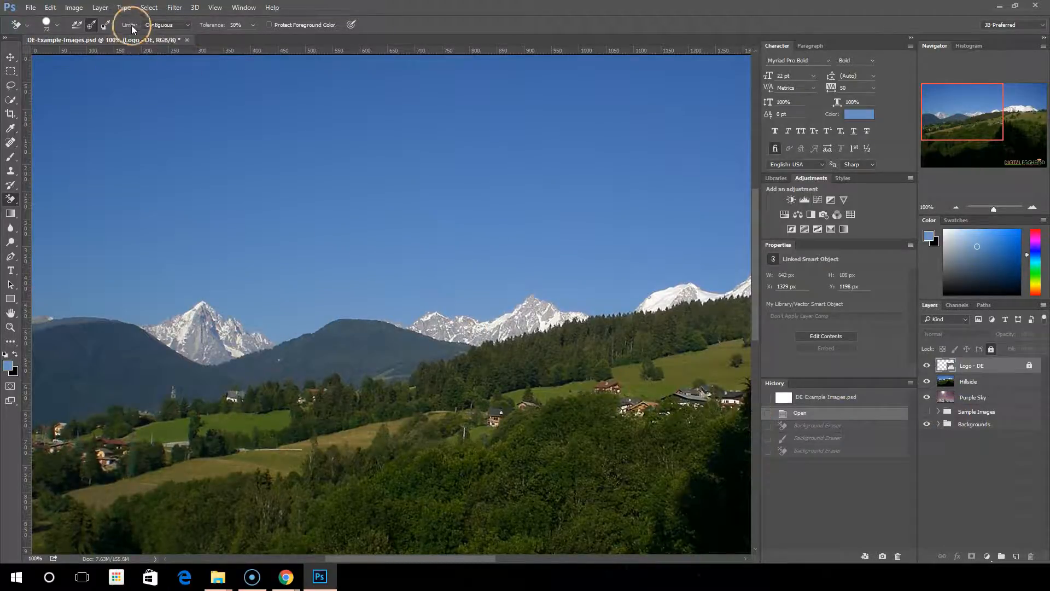
Set the Background Eraser's tolerance to 20% and select the Hillside layer.
click(242, 24)
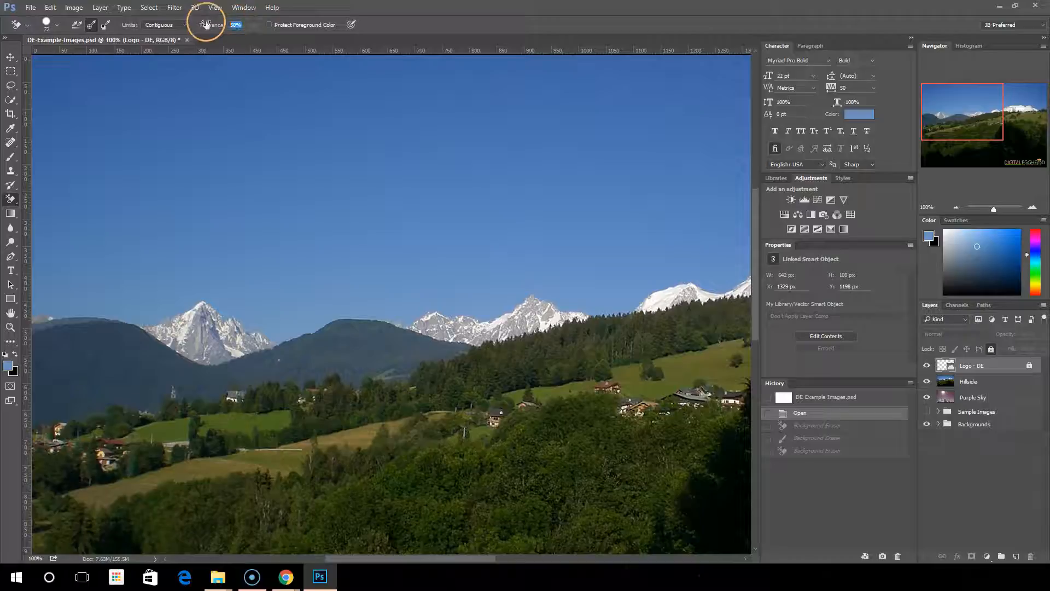
text(20)
key(Return)
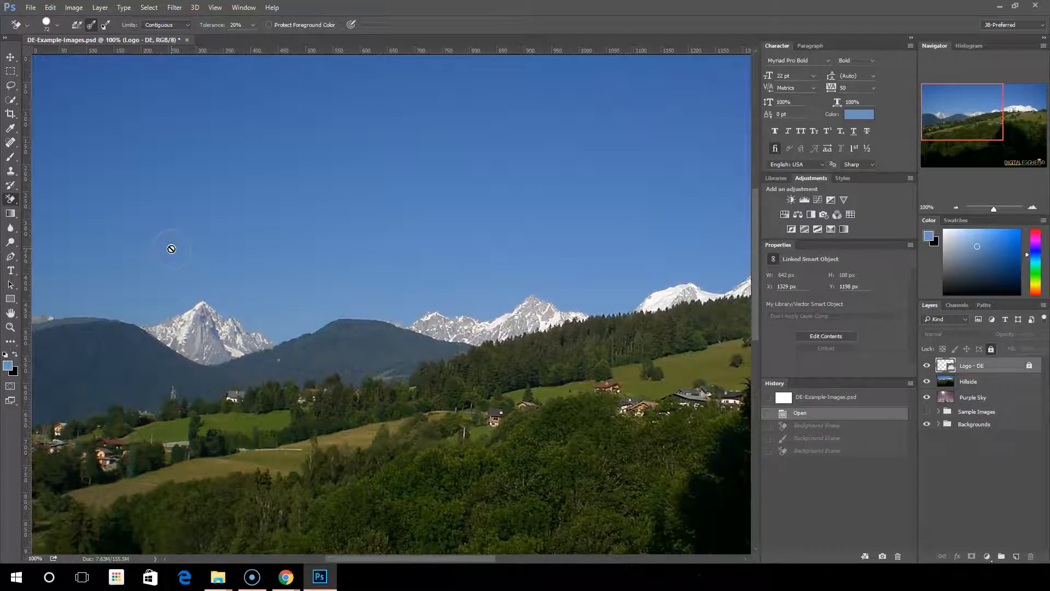
click(976, 381)
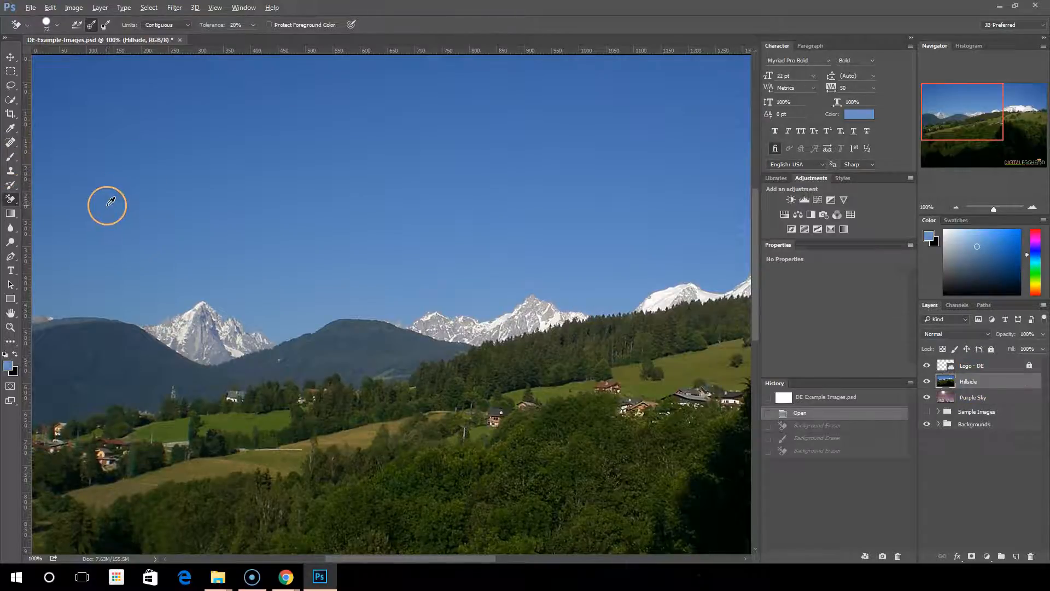
Try a tolerance of 0, accept the closest allowed value of 1%, and erase at two spots in the sky near the peak.
click(236, 24)
text(0)
key(Return)
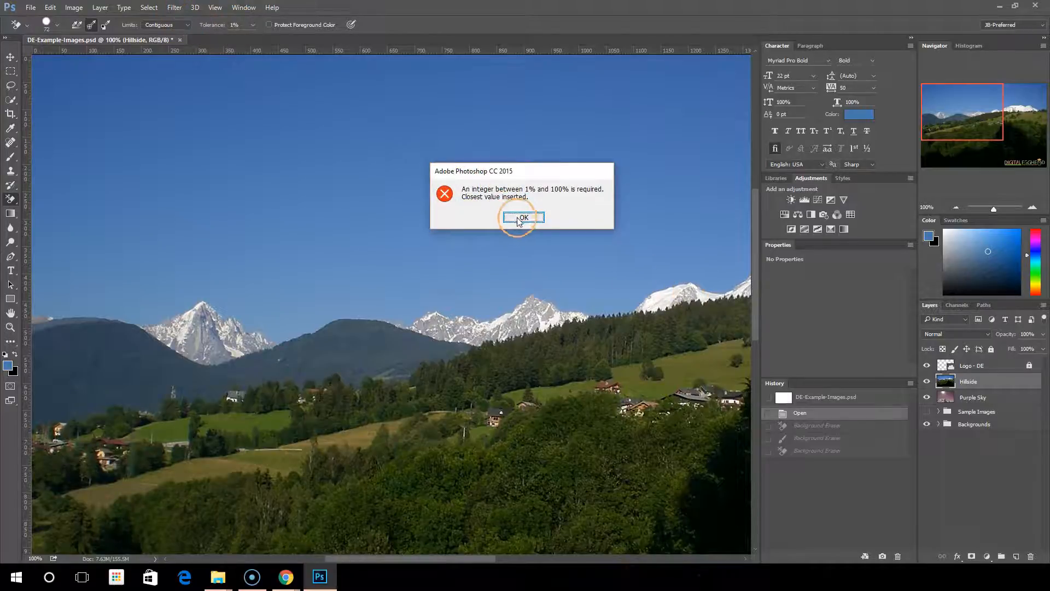
click(519, 219)
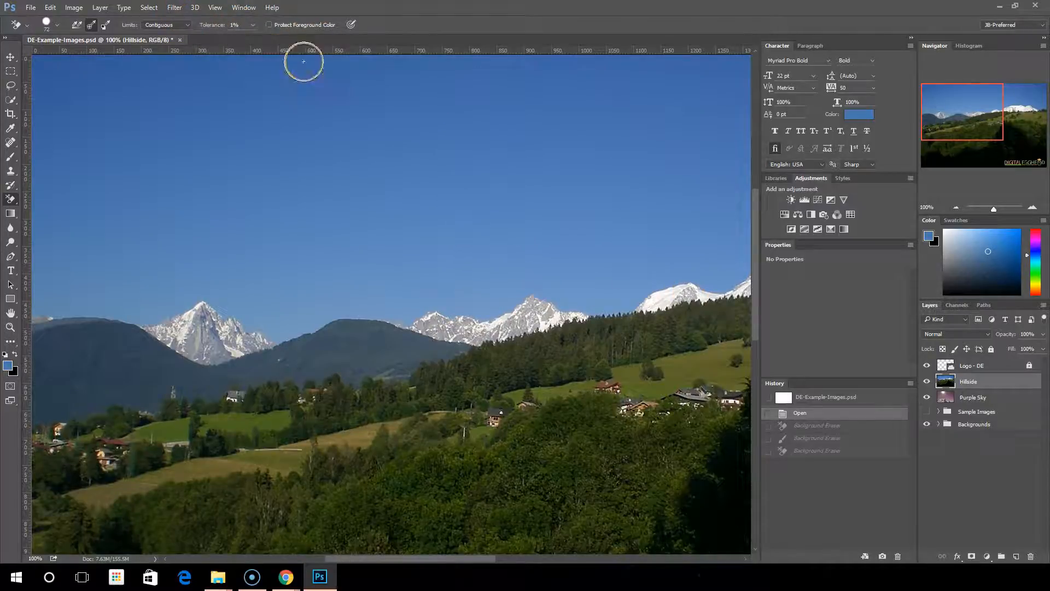
click(101, 260)
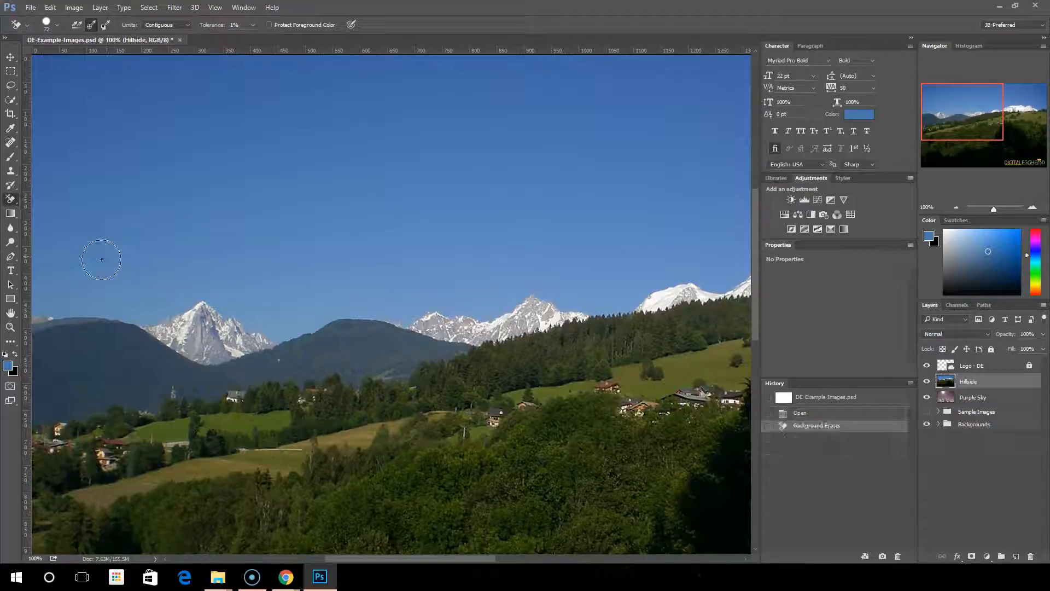
click(142, 250)
Set the tolerance to 20% and erase the sky along the ridge line around the snowy peak and the neighbouring mountains.
click(213, 24)
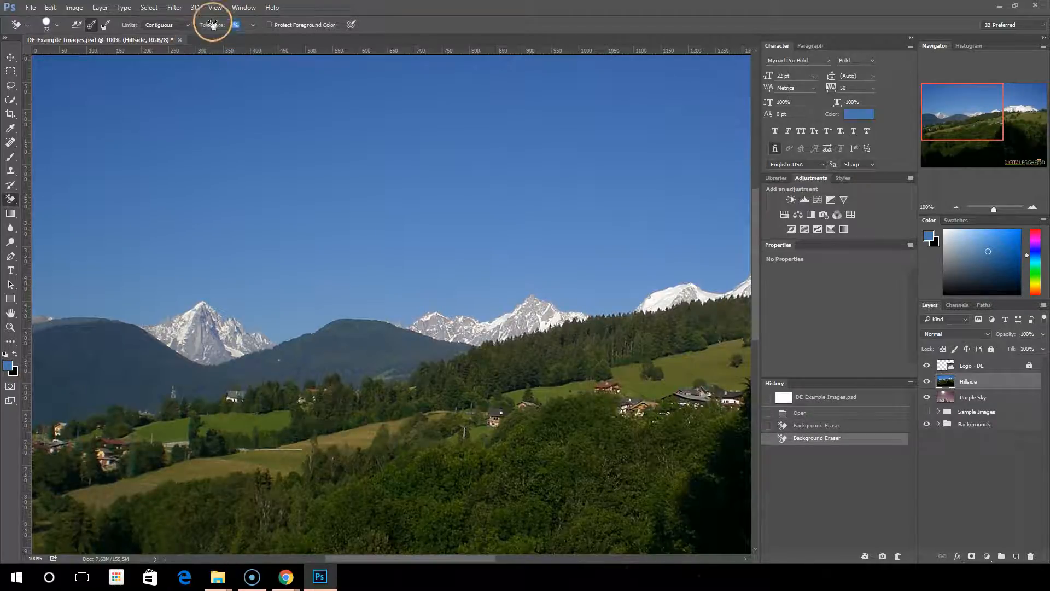
text(20)
mouse_move(129, 265)
mouse_down()
mouse_move(212, 242)
mouse_move(128, 271)
mouse_move(211, 270)
mouse_move(197, 292)
mouse_move(231, 289)
mouse_move(275, 323)
mouse_move(376, 305)
mouse_move(256, 293)
mouse_move(263, 284)
mouse_move(342, 289)
mouse_move(253, 274)
mouse_move(222, 277)
mouse_move(228, 300)
mouse_move(189, 282)
mouse_move(141, 314)
mouse_move(171, 300)
mouse_up()
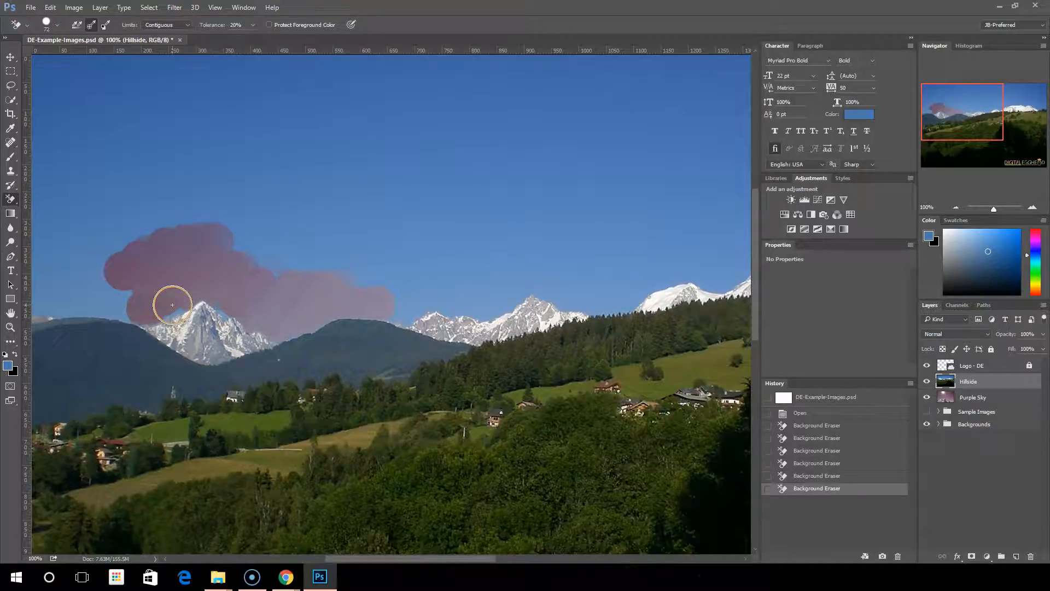
mouse_move(103, 293)
mouse_down()
mouse_move(74, 292)
mouse_move(140, 310)
mouse_up()
drag(276, 278, 457, 302)
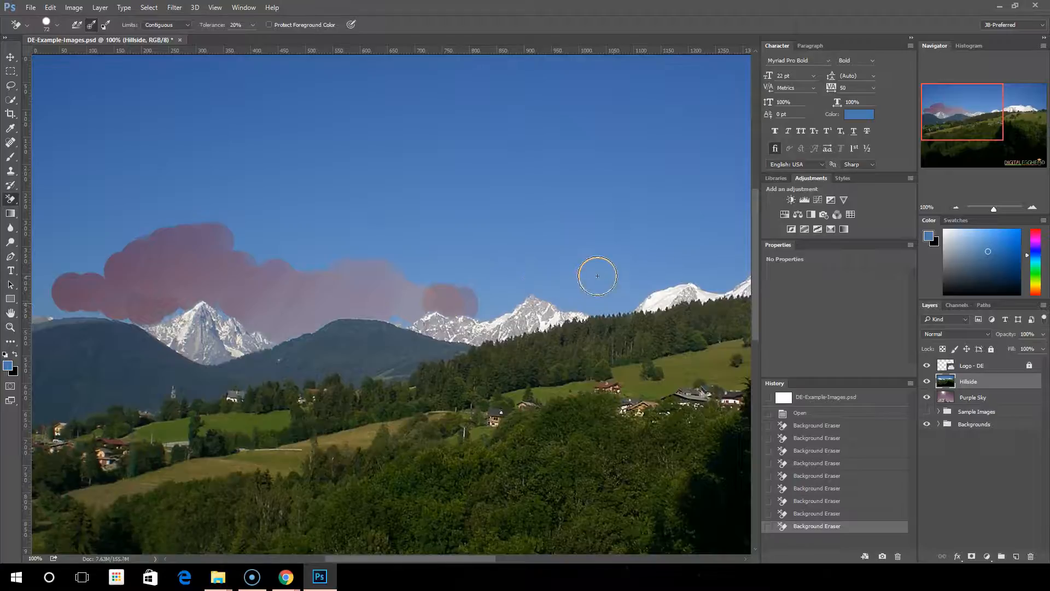
Sample the meadow's green as the foreground color and erase the meadow beside the dark tree with Contiguous limits.
click(187, 25)
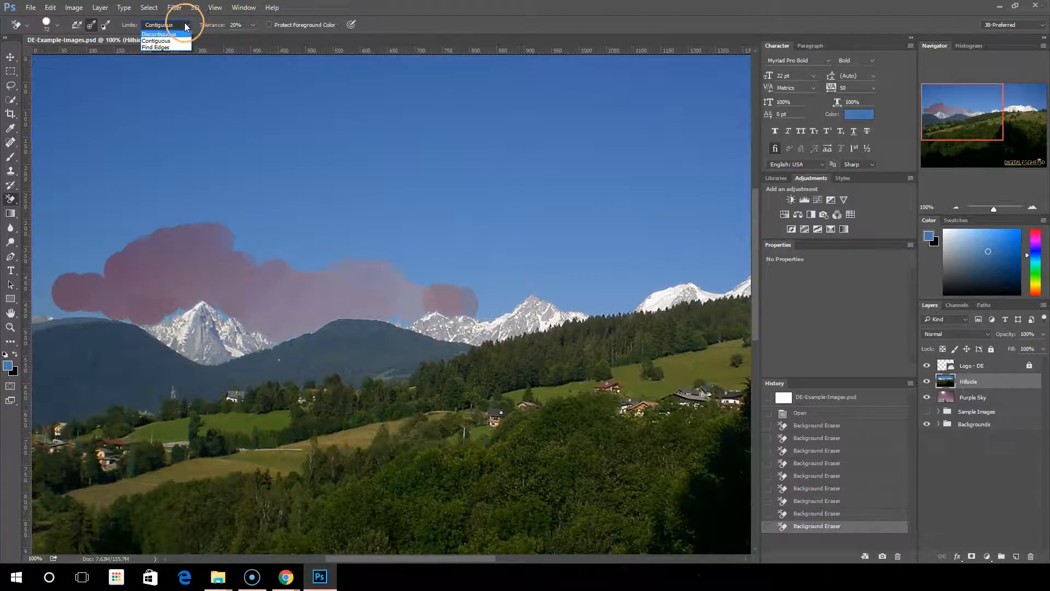
click(187, 25)
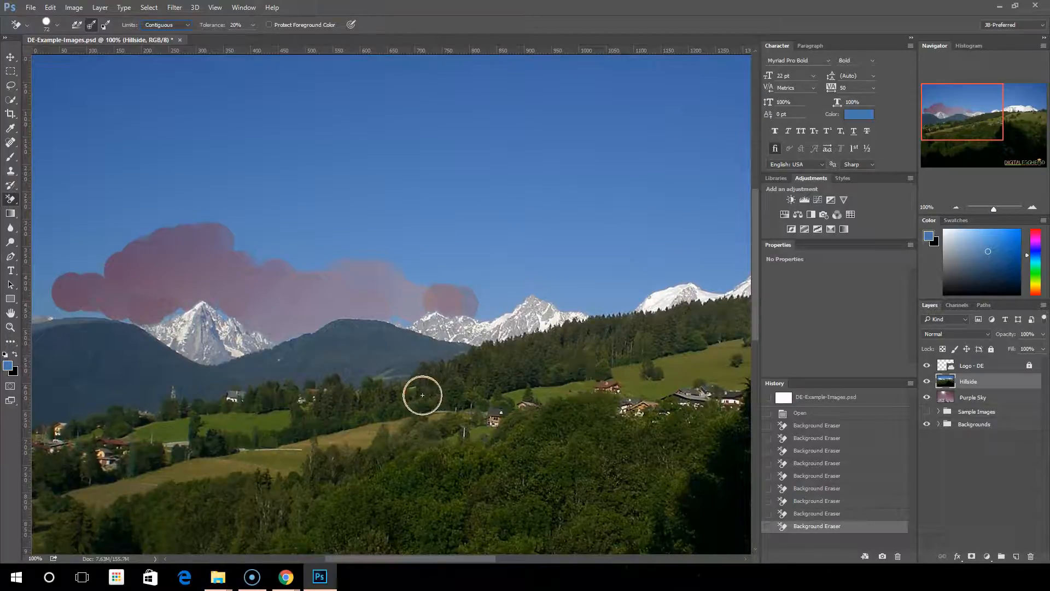
click(1032, 208)
click(1032, 208)
drag(970, 124, 946, 126)
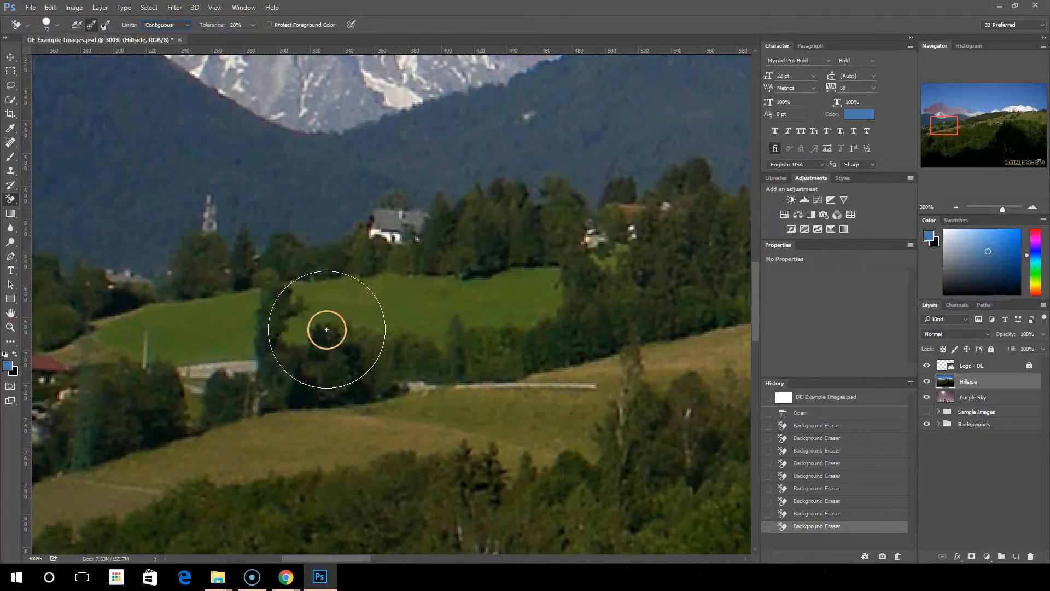
alt+click(326, 310)
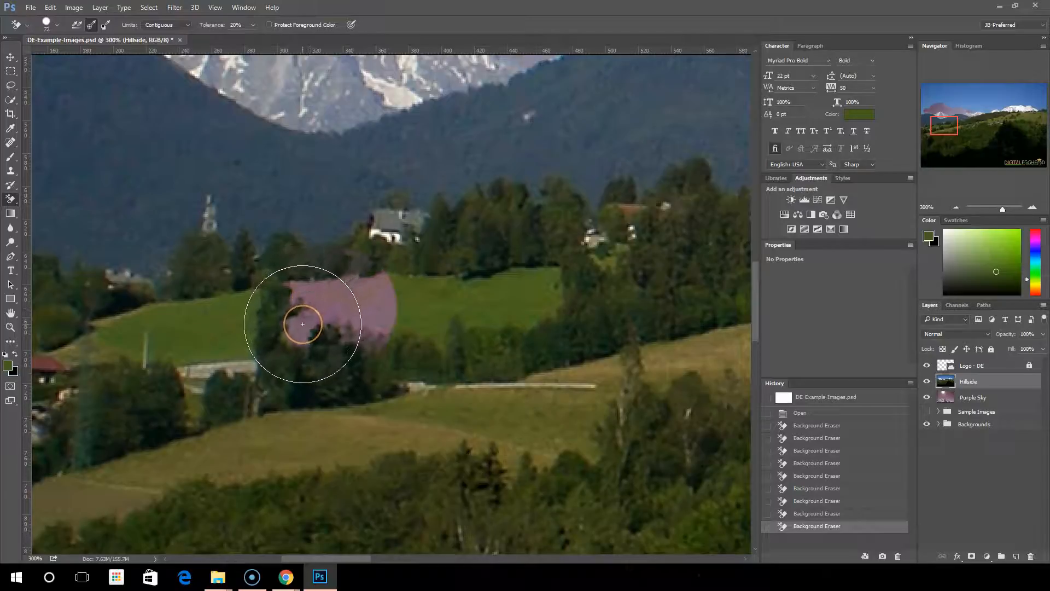
mouse_move(386, 315)
mouse_down()
mouse_move(419, 316)
mouse_move(311, 313)
mouse_up()
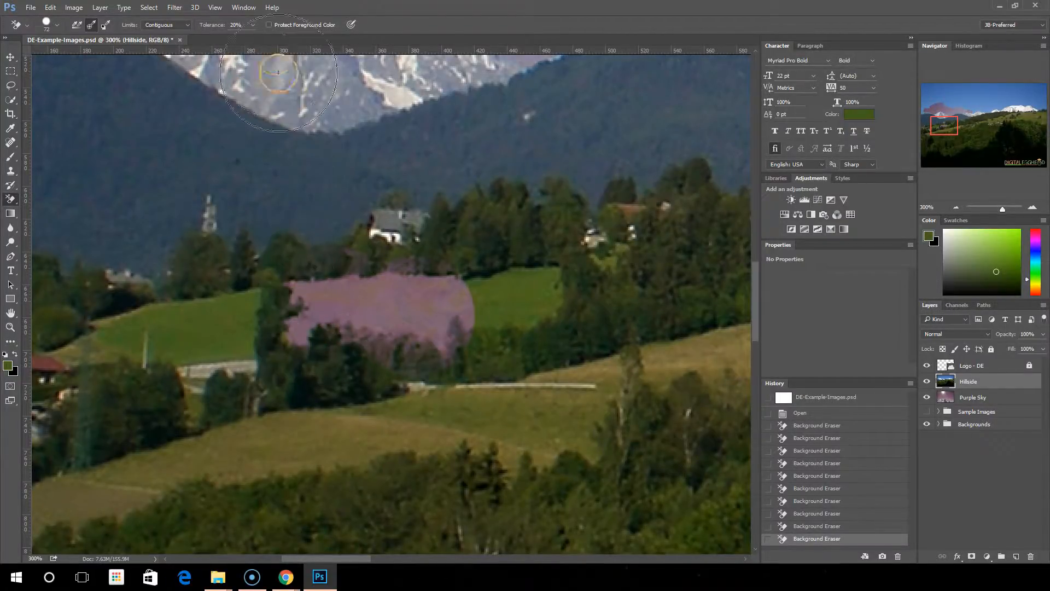
Set the limits to Discontiguous, erase across the meadow's tree edge, and step the history back to before the meadow strokes.
click(165, 33)
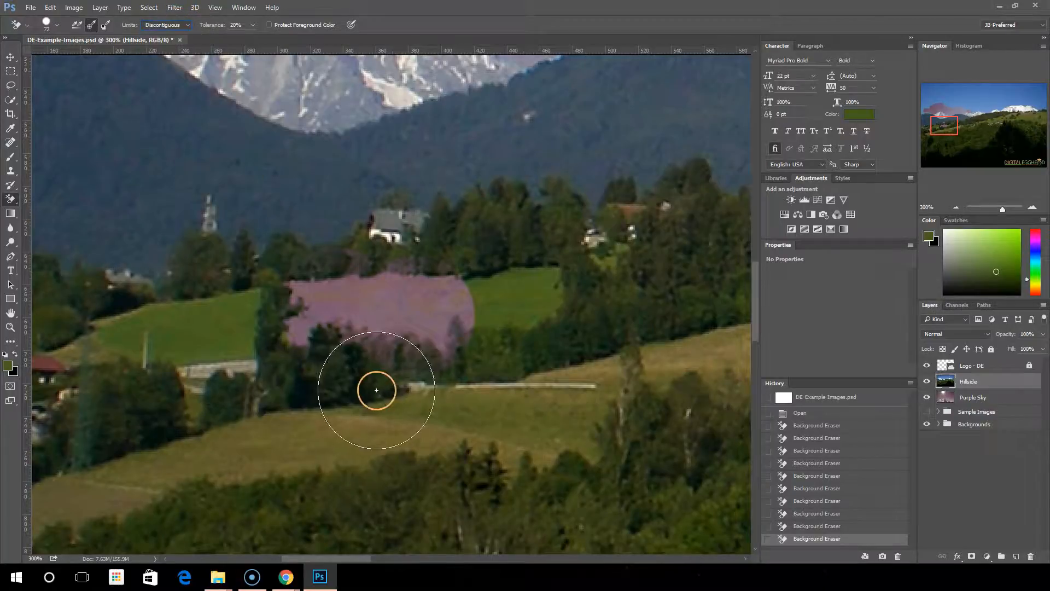
drag(297, 311, 305, 313)
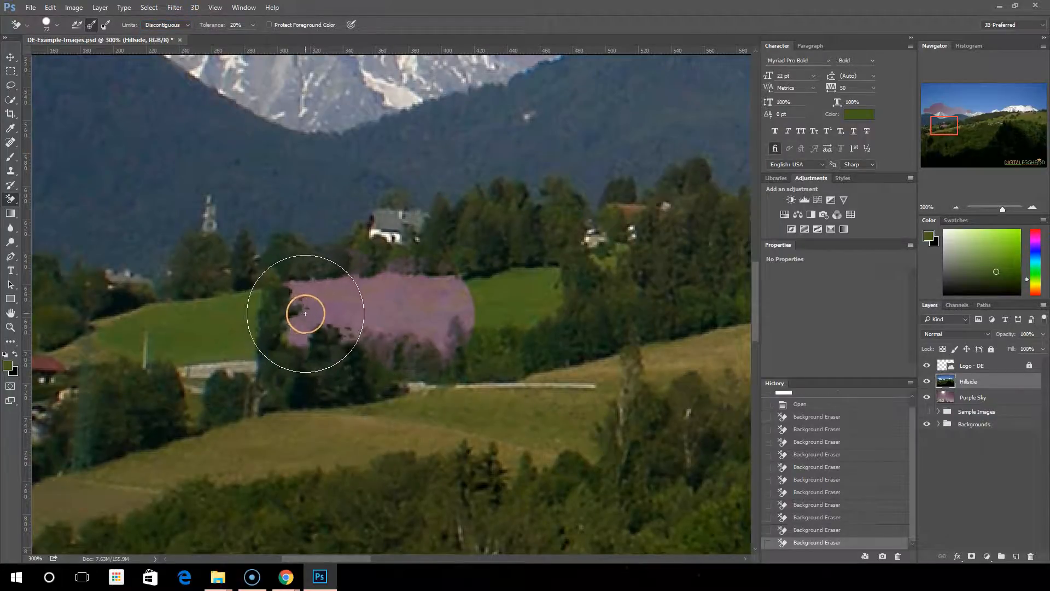
click(816, 516)
click(816, 504)
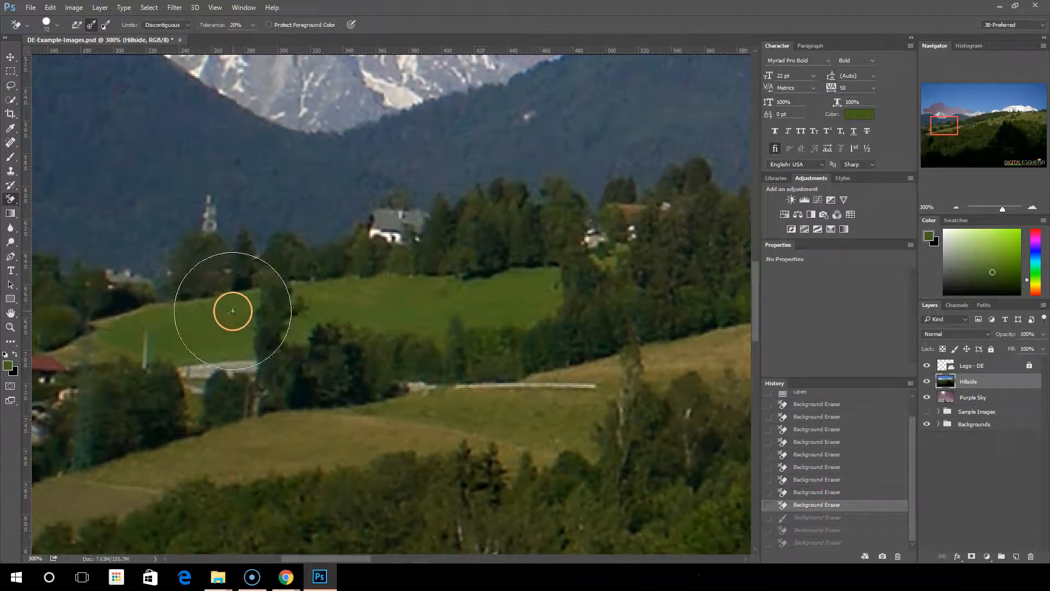
Try erasing the meadow on both sides of the dark tree several times with Discontiguous limits, undoing the strokes after each attempt.
drag(231, 312, 266, 320)
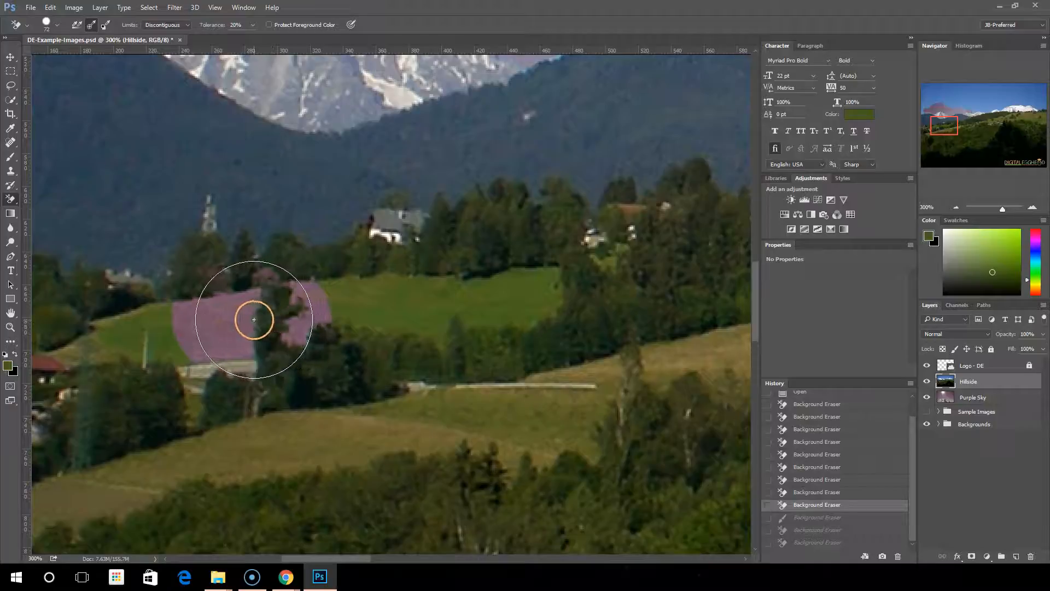
click(810, 525)
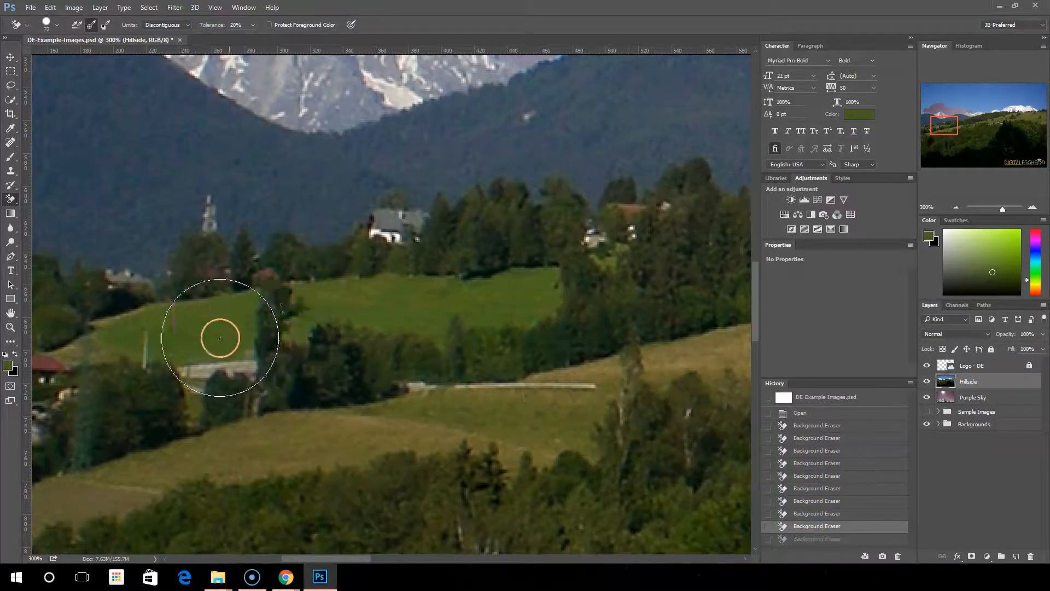
drag(253, 323, 257, 320)
drag(344, 312, 328, 309)
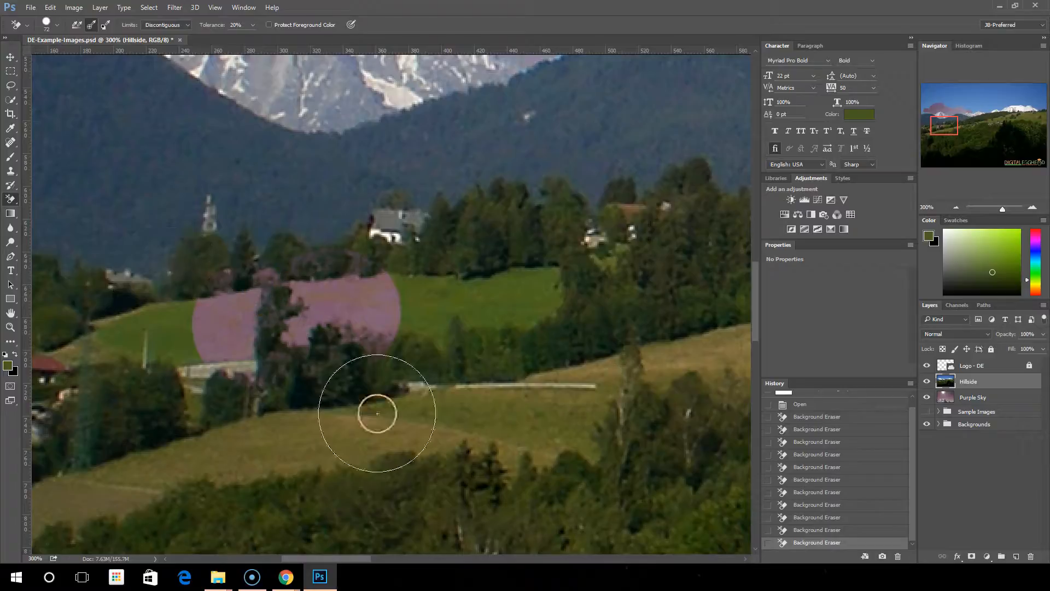
click(820, 517)
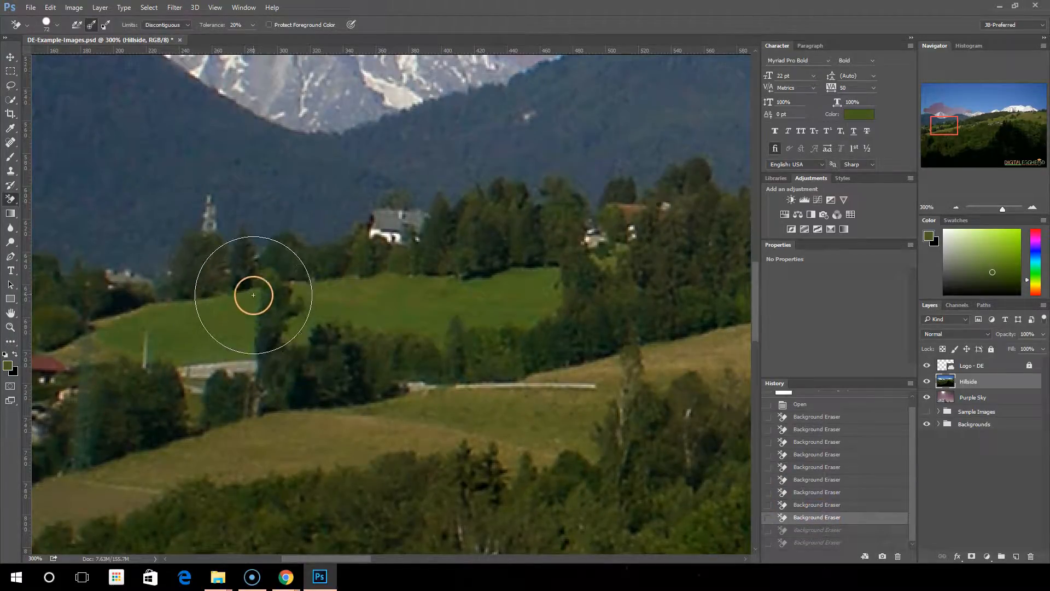
drag(253, 295, 252, 307)
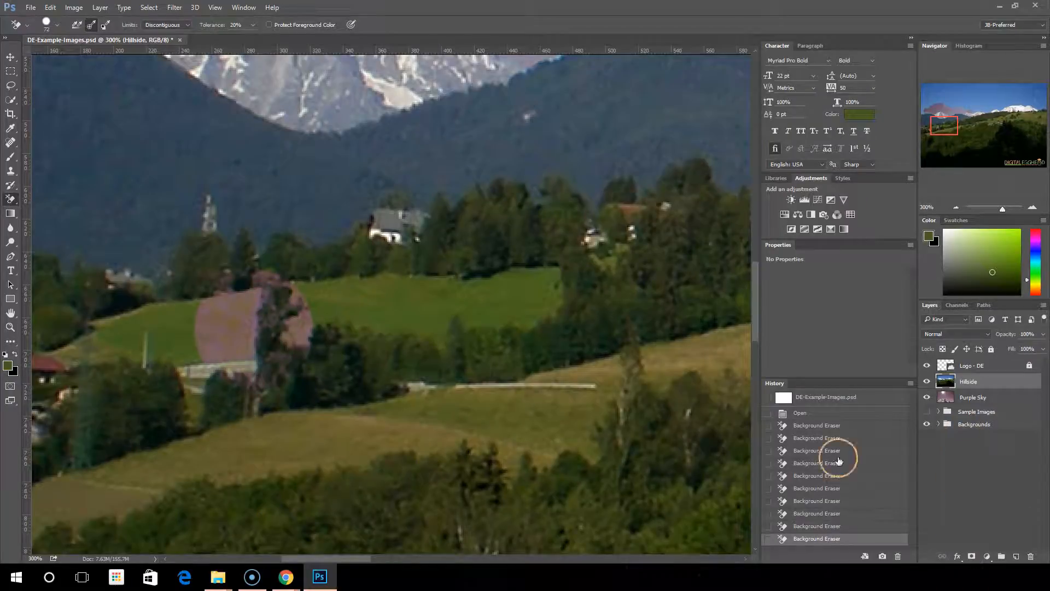
click(814, 525)
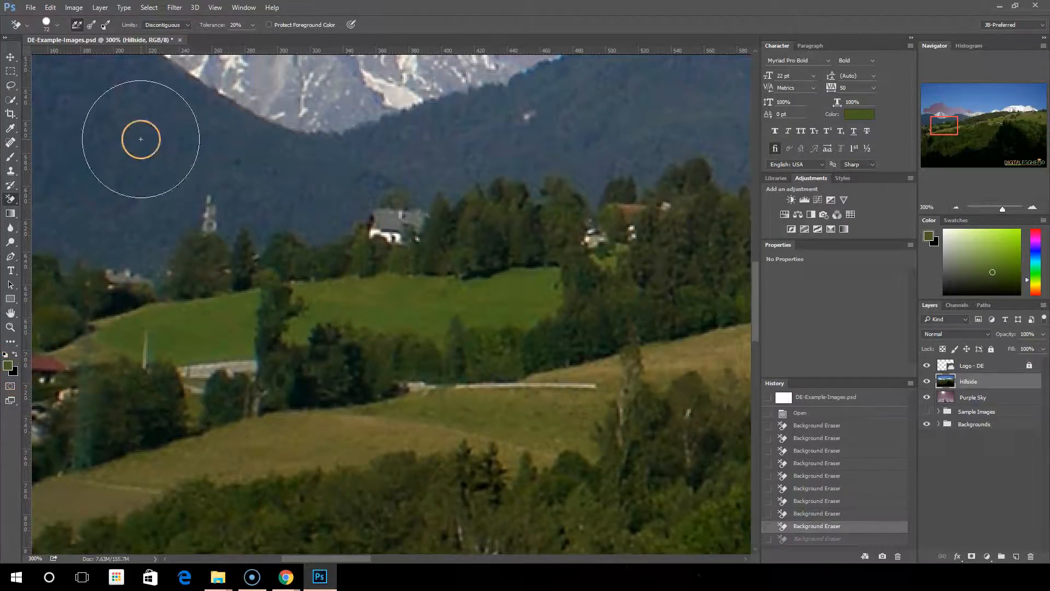
Reset the foreground and background colors to their defaults and revert the document to the Open history state.
key(d)
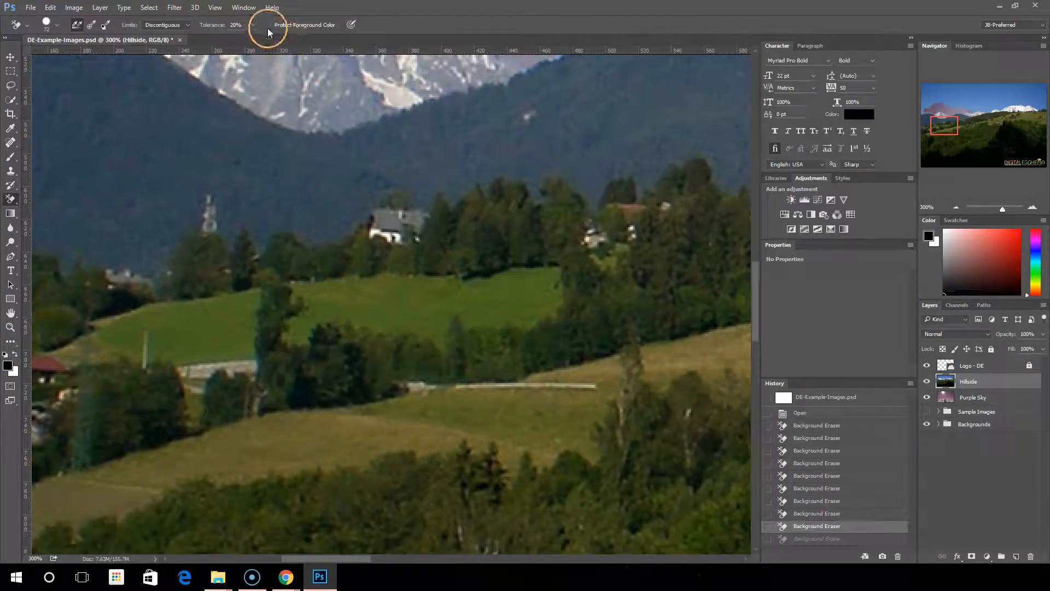
scroll(302, 140, up, 5)
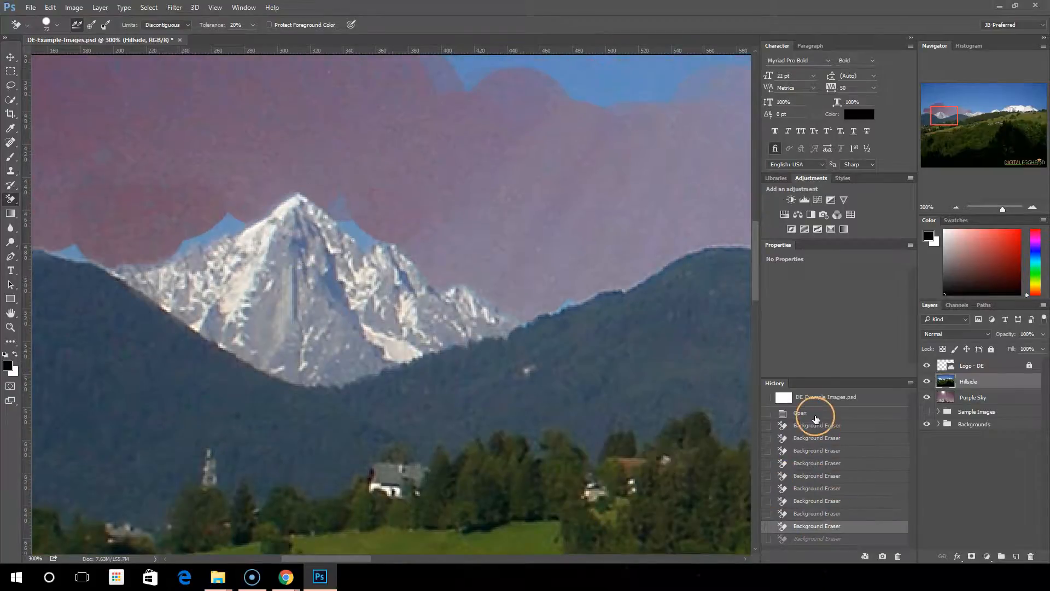
click(809, 412)
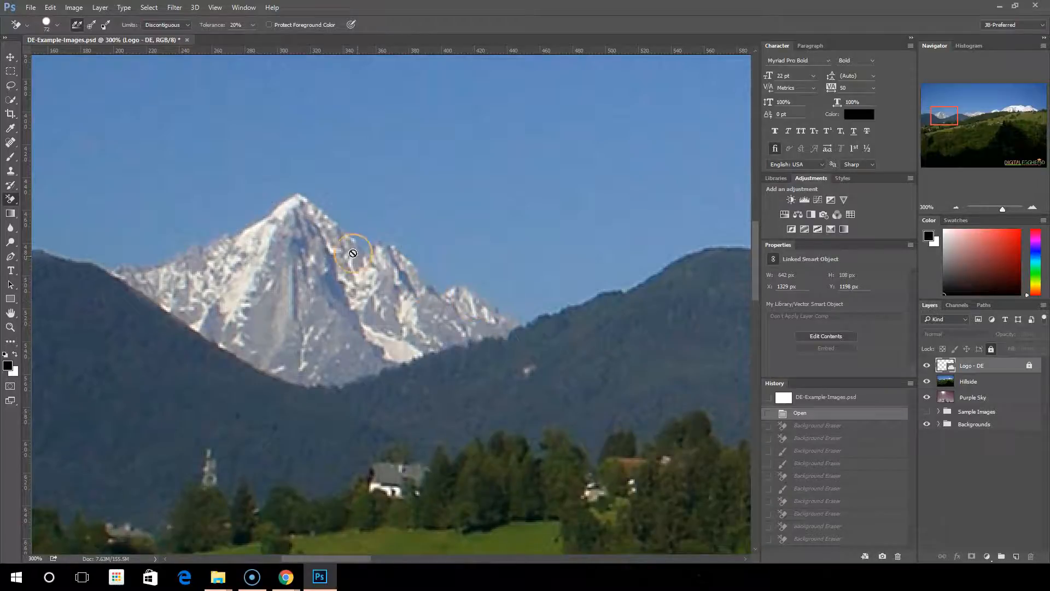
Sample the wooded hill's dark blue, #43576a, as the background color and enable Protect Foreground Color for the Background Eraser.
drag(353, 559, 412, 569)
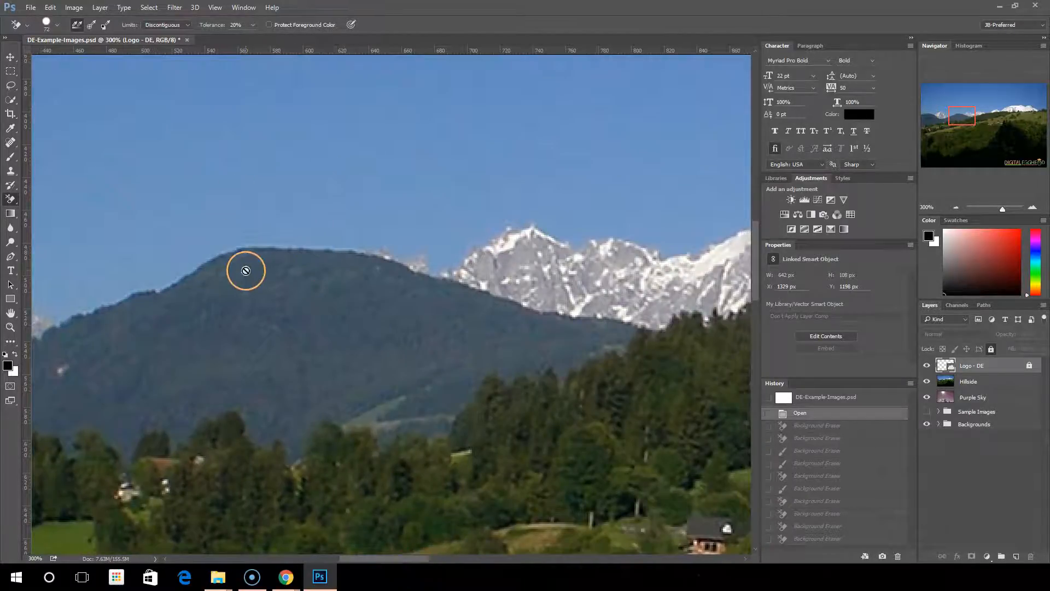
click(17, 375)
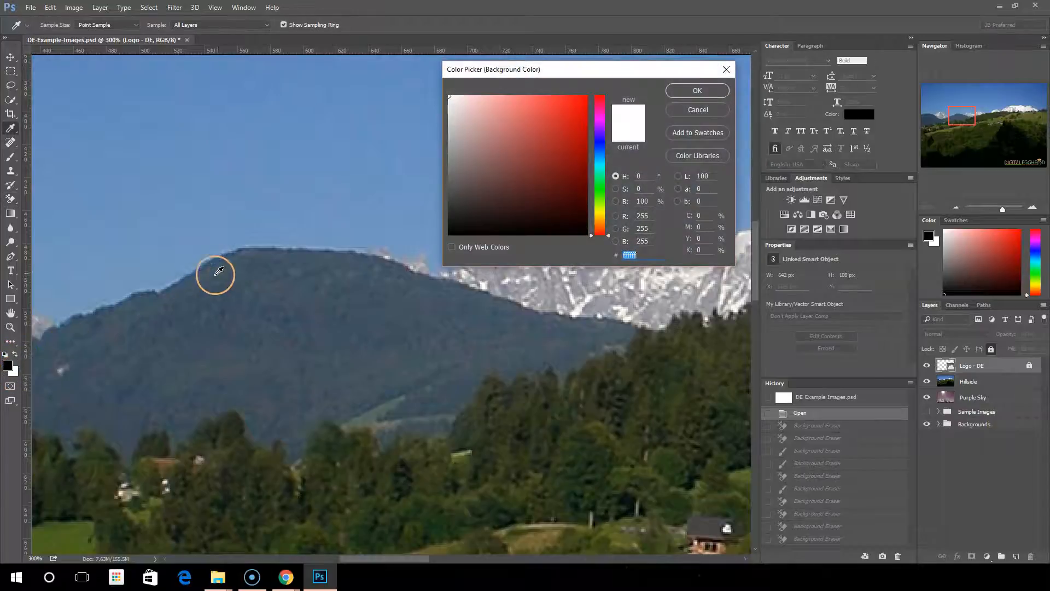
click(266, 247)
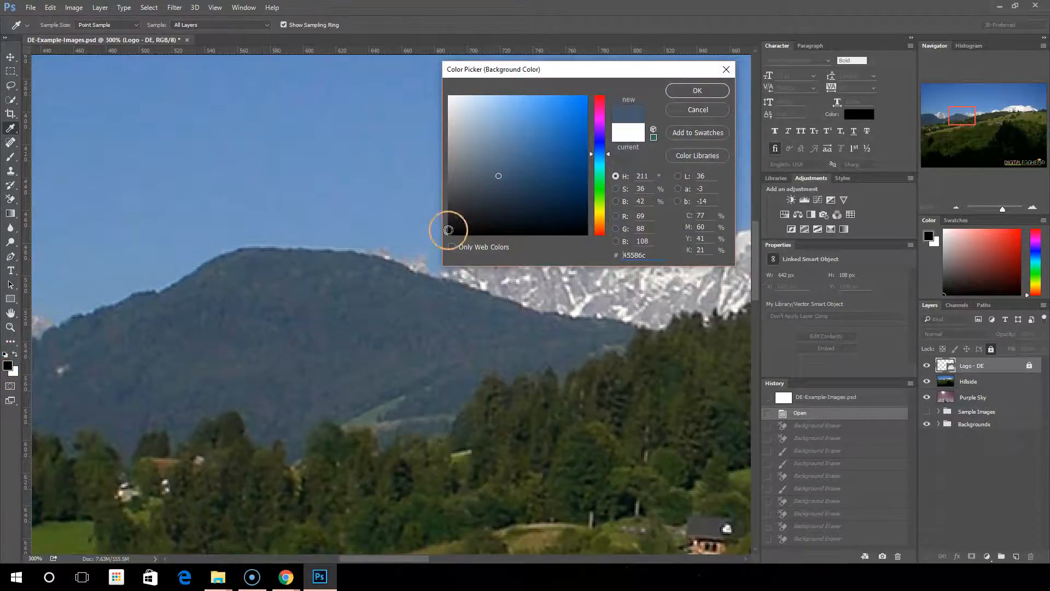
click(280, 249)
click(274, 256)
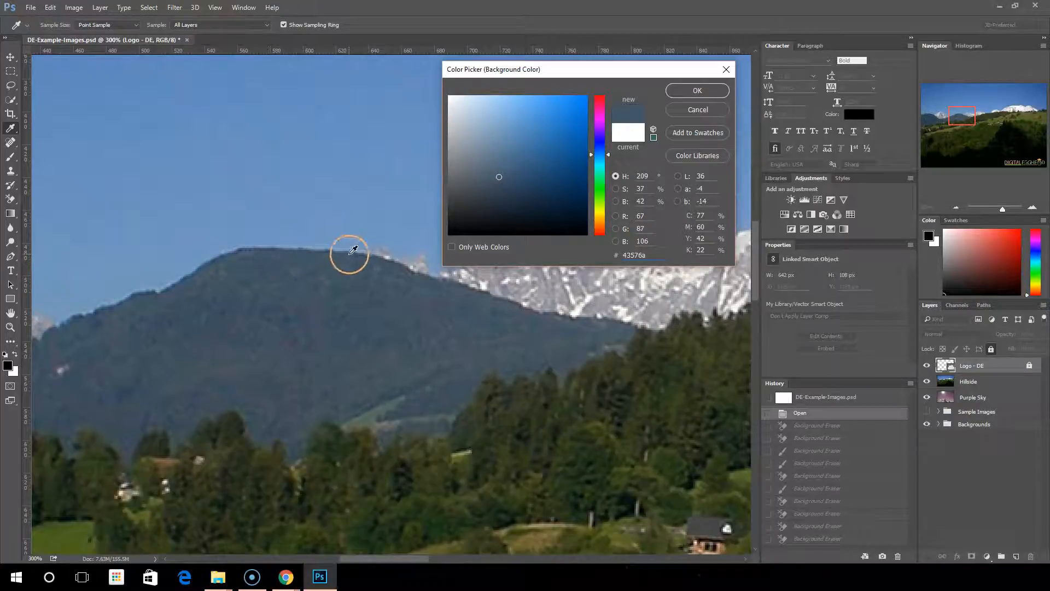
click(692, 92)
click(269, 24)
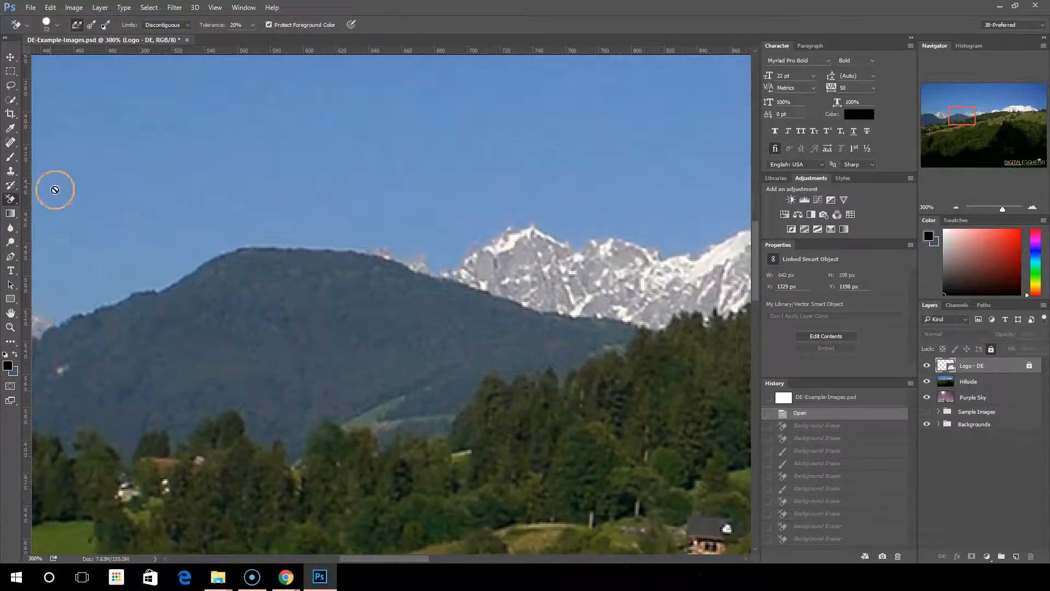
Erase the sky along the top and left slope of the wooded hill on the Hillside layer with Protect Foreground Color enabled.
click(971, 381)
drag(348, 228, 270, 225)
click(356, 221)
click(376, 222)
click(376, 225)
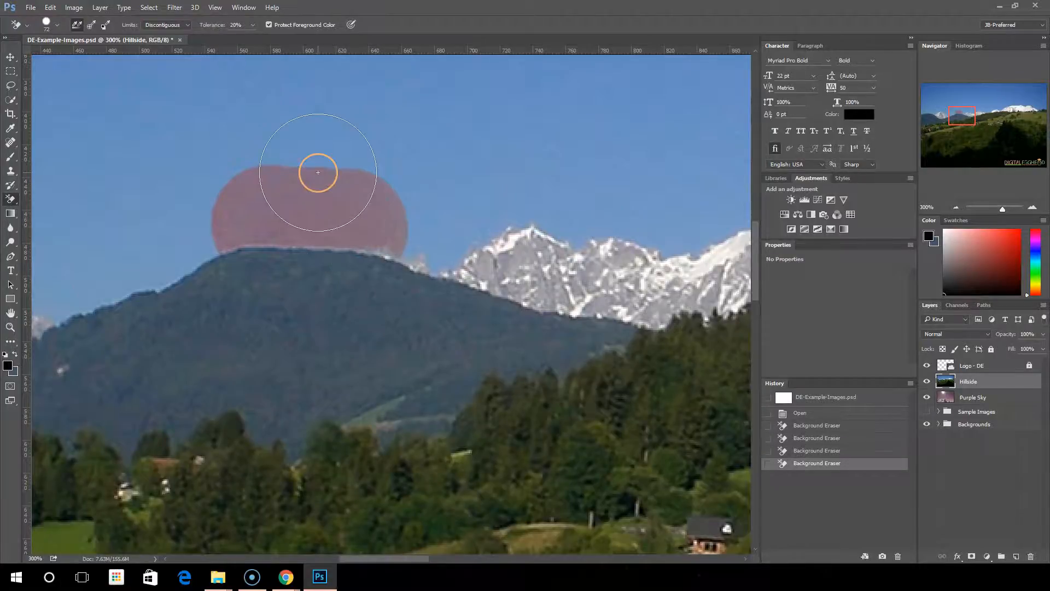
click(290, 181)
click(228, 218)
click(198, 223)
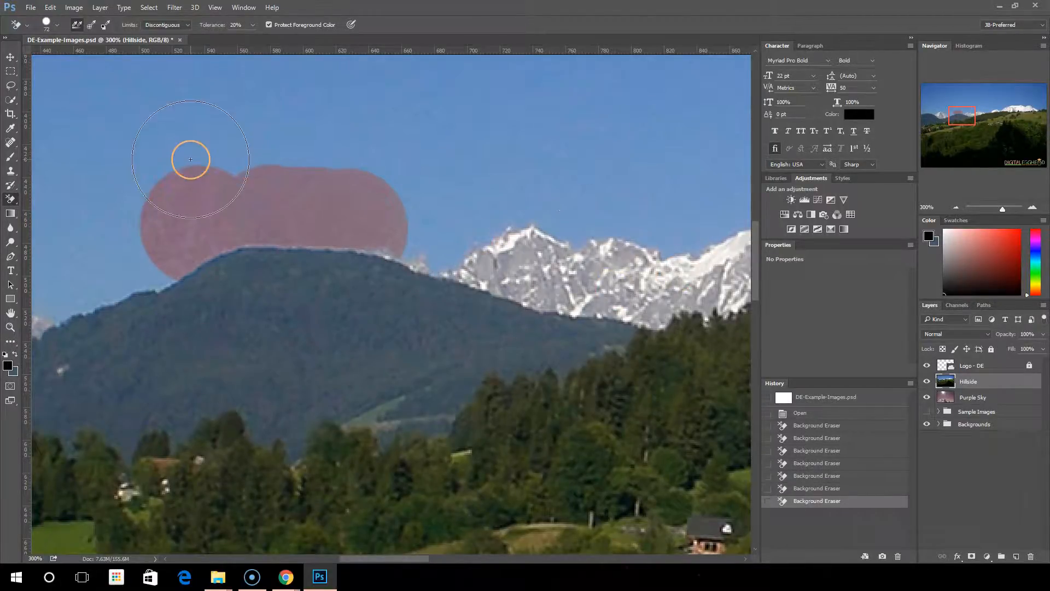
Disable Protect Foreground Color, erase the sky between the hill and the rocky peaks, and revert the document to the Open history state.
click(270, 24)
click(311, 225)
mouse_move(312, 225)
mouse_down()
mouse_move(441, 243)
mouse_move(511, 213)
mouse_move(428, 241)
mouse_move(357, 211)
mouse_up()
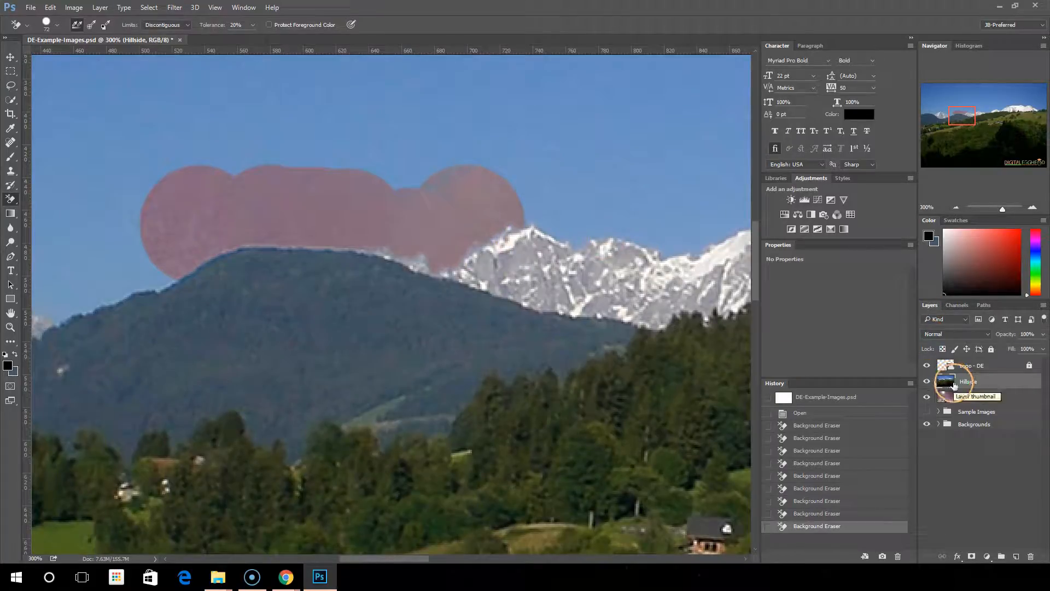
click(817, 413)
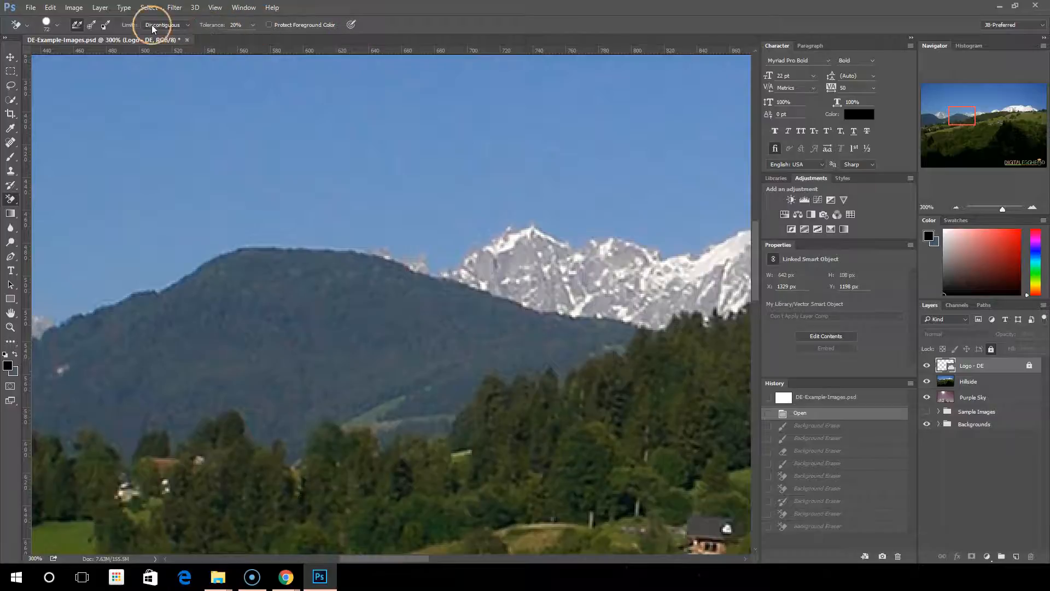
Switch to the Magic Eraser and erase the main area of blue sky from the Hillside layer at tolerance 32 with Contiguous enabled.
click(17, 204)
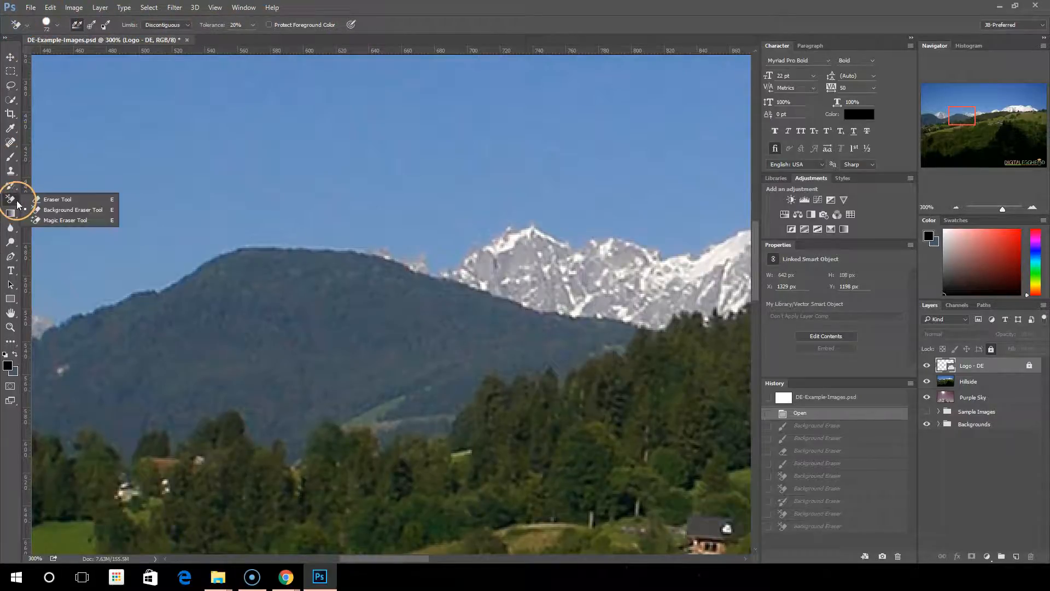
click(63, 220)
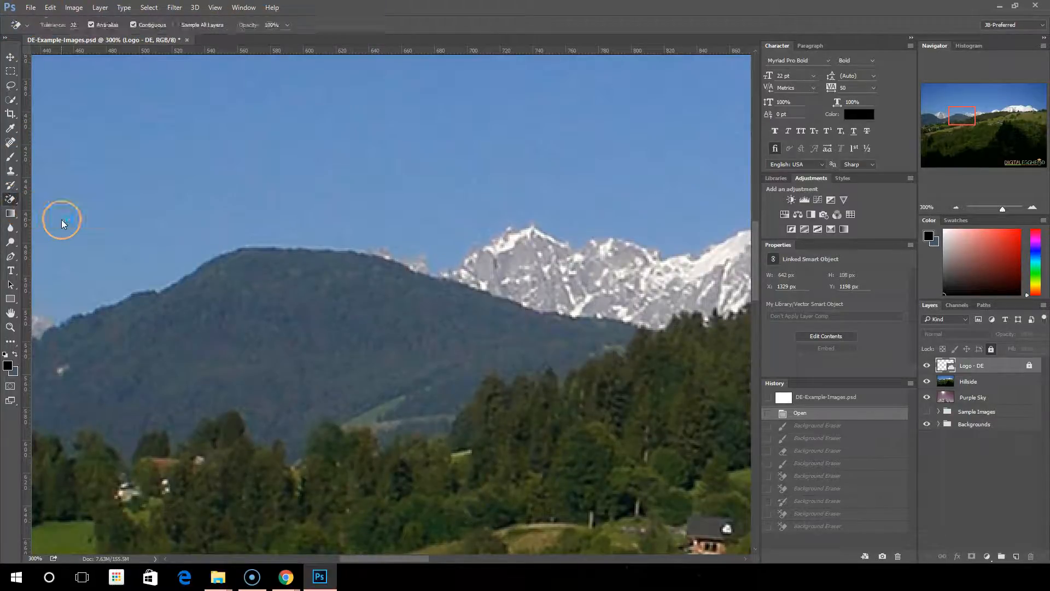
click(956, 206)
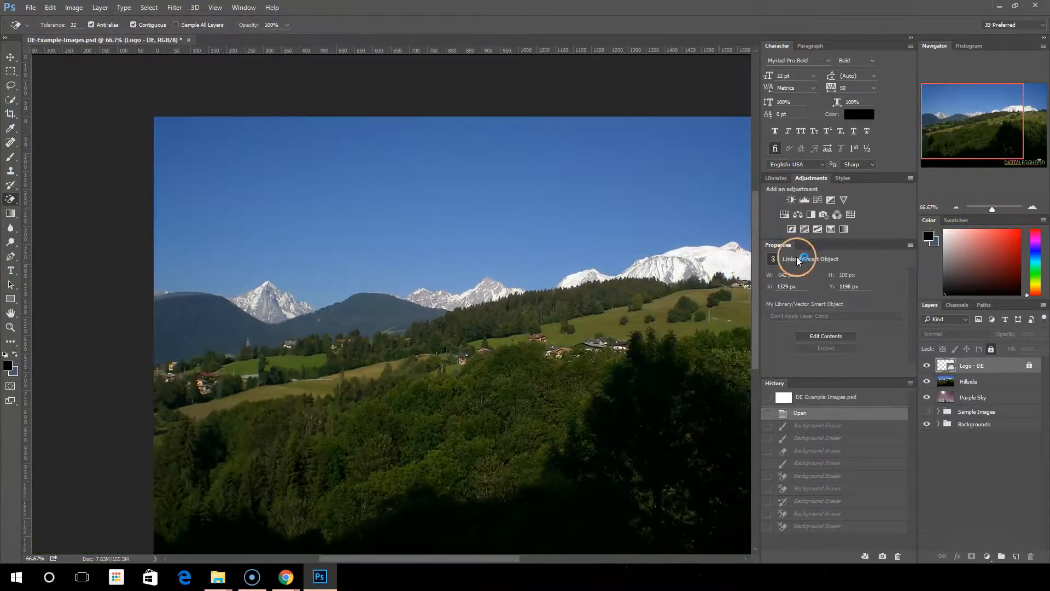
click(1012, 129)
click(956, 208)
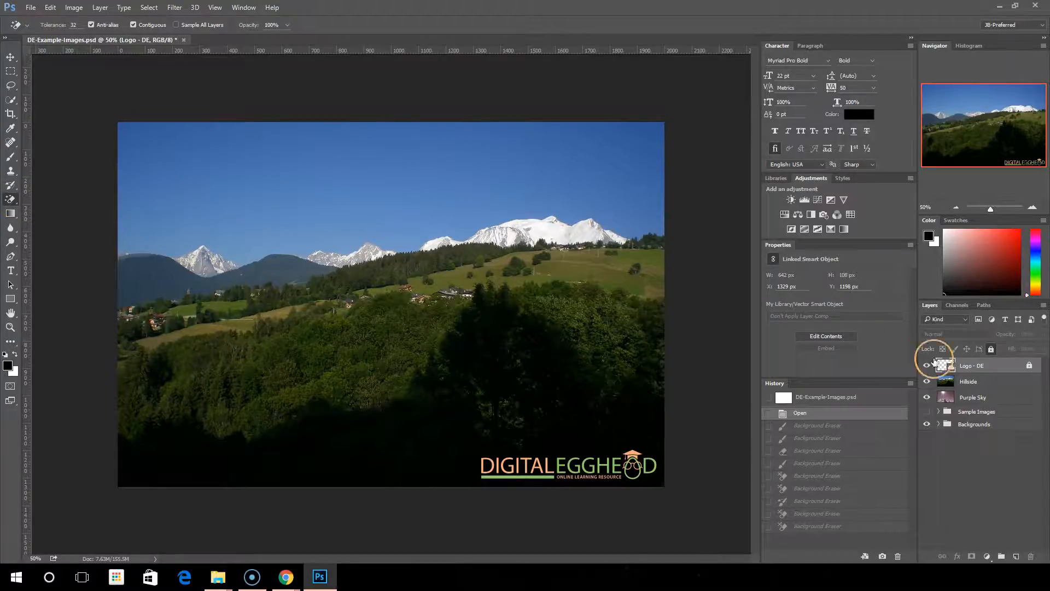
click(993, 381)
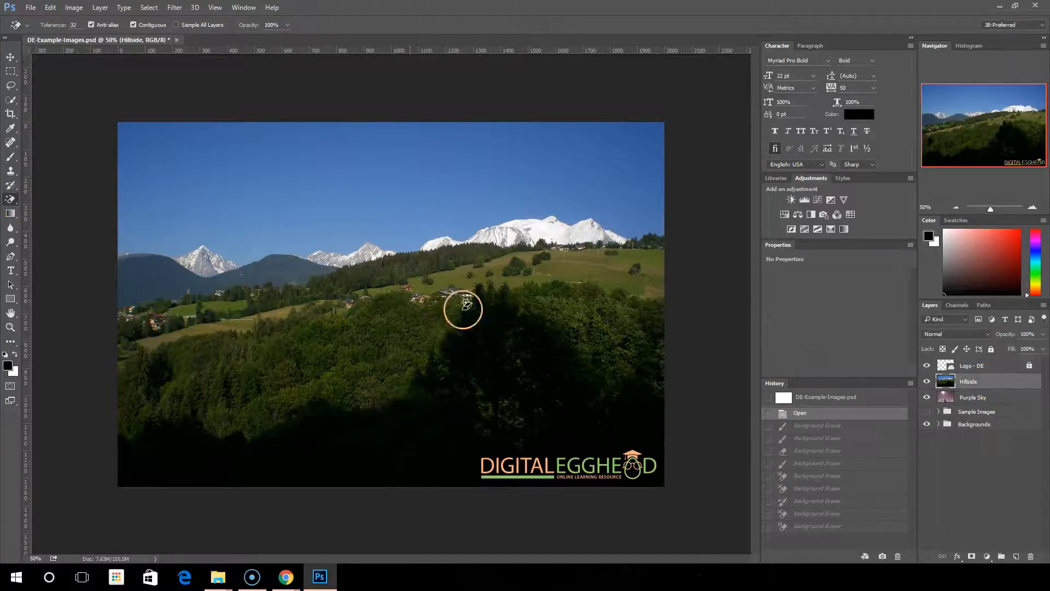
click(149, 162)
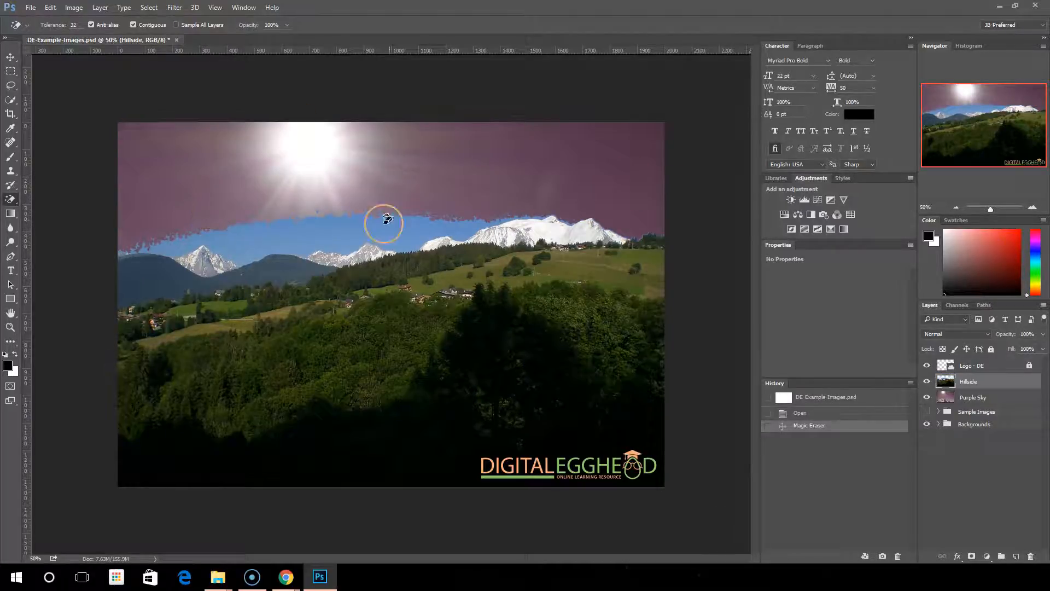
Erase the remaining blue sky patches along the mountain ridge with the Magic Eraser and revert the document to the Open history state.
click(294, 233)
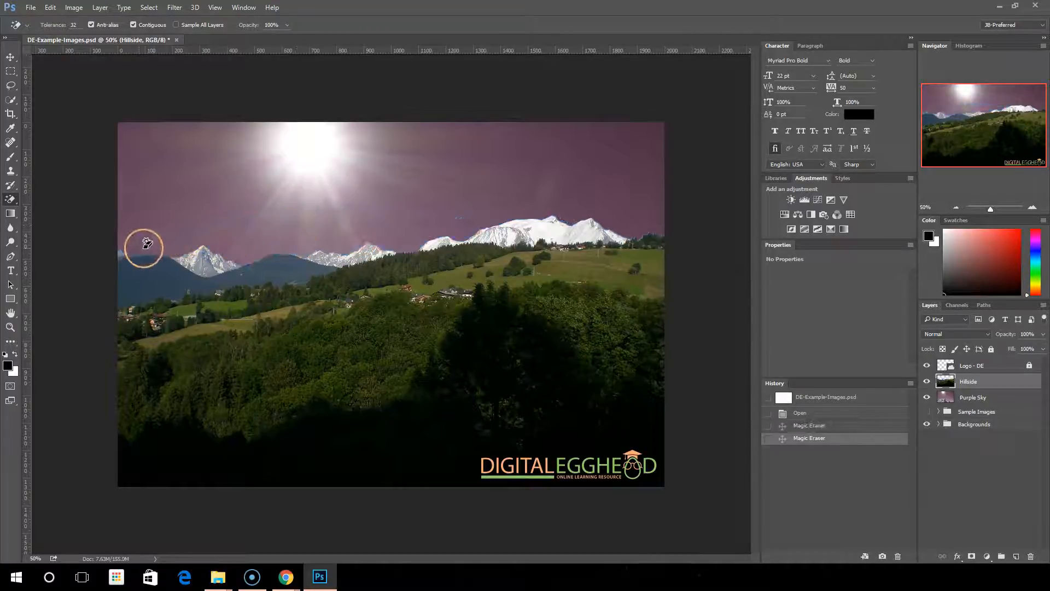
click(118, 253)
click(242, 228)
click(257, 228)
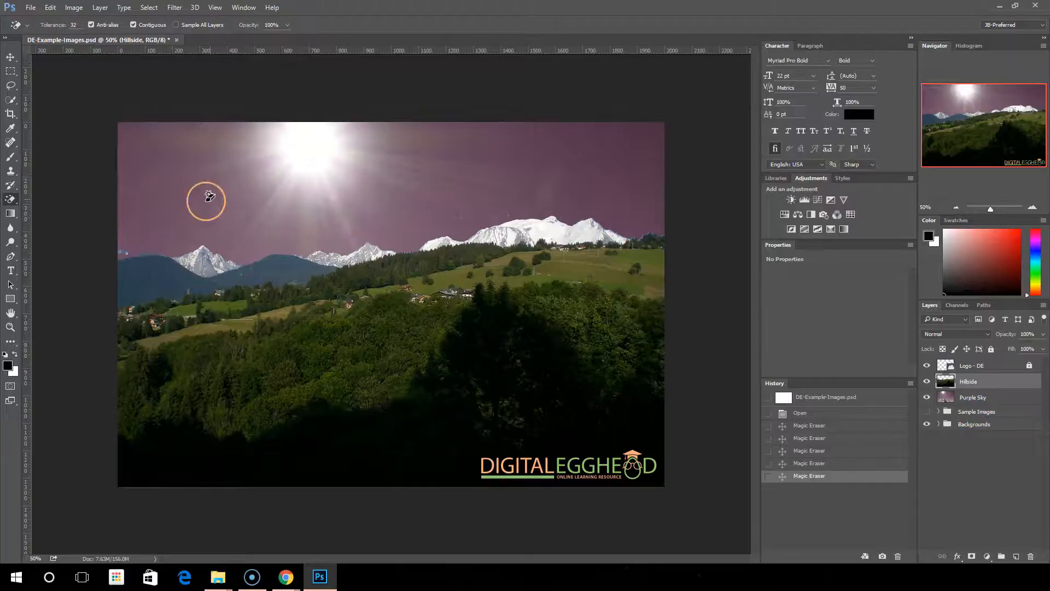
click(461, 221)
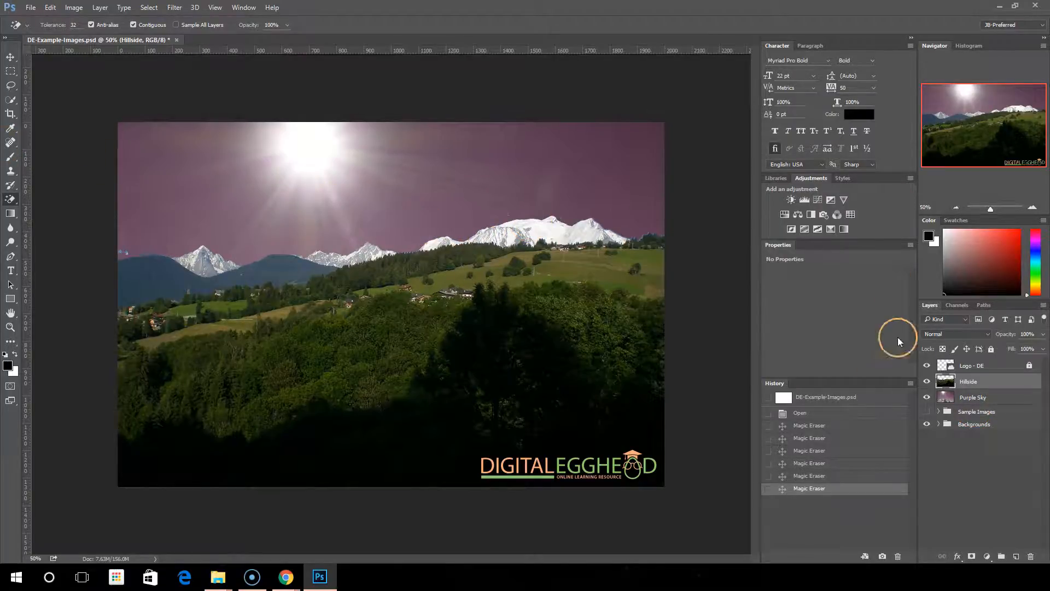
click(807, 465)
click(807, 413)
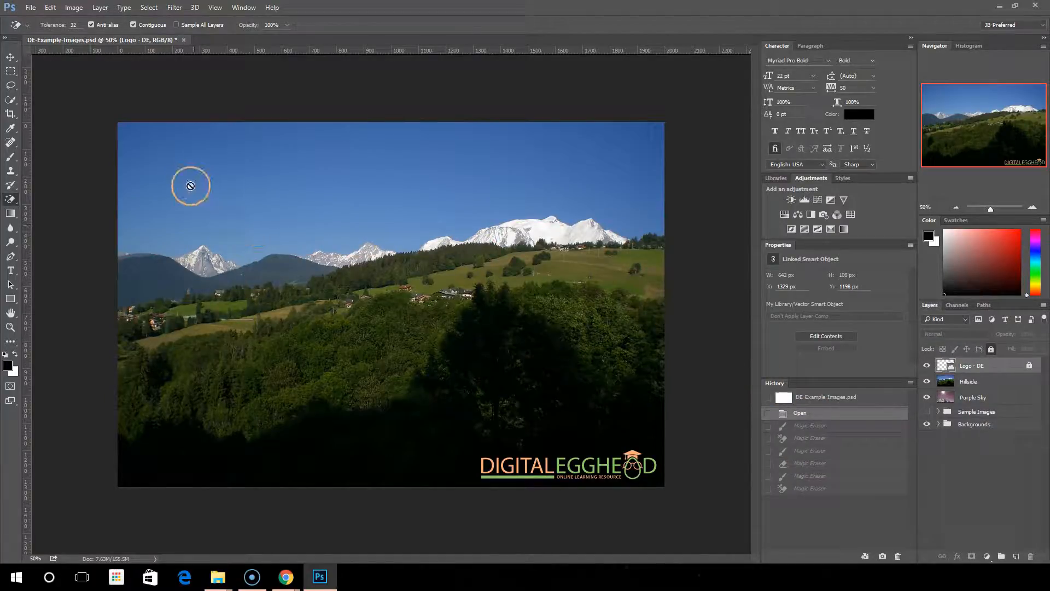
Try selecting the sky with the Magic Wand at tolerance 50, including on the Hillside layer, and deselect after each attempt.
key(w)
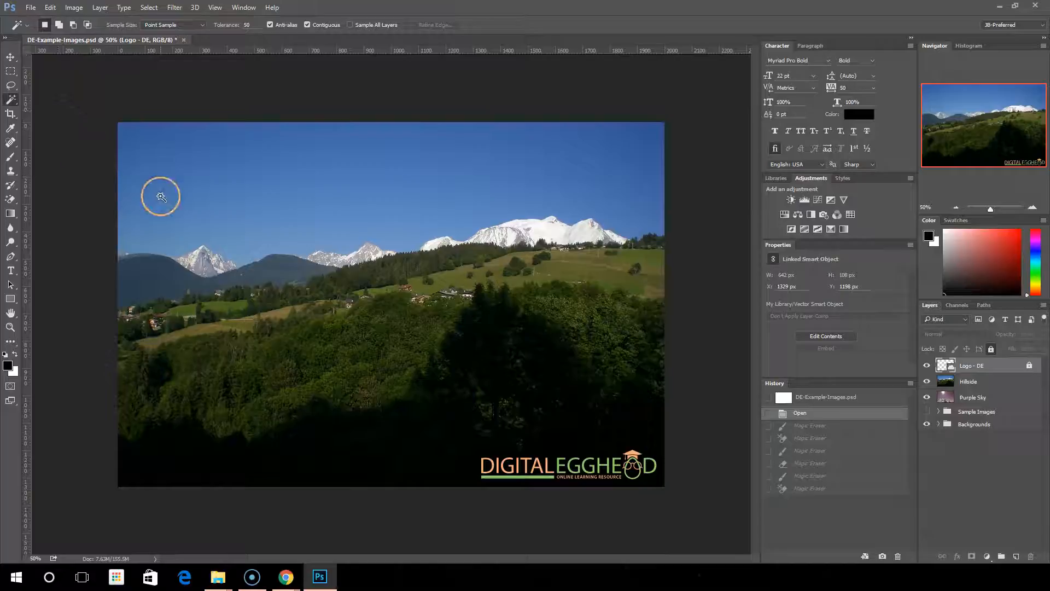
click(246, 181)
key(ctrl+d)
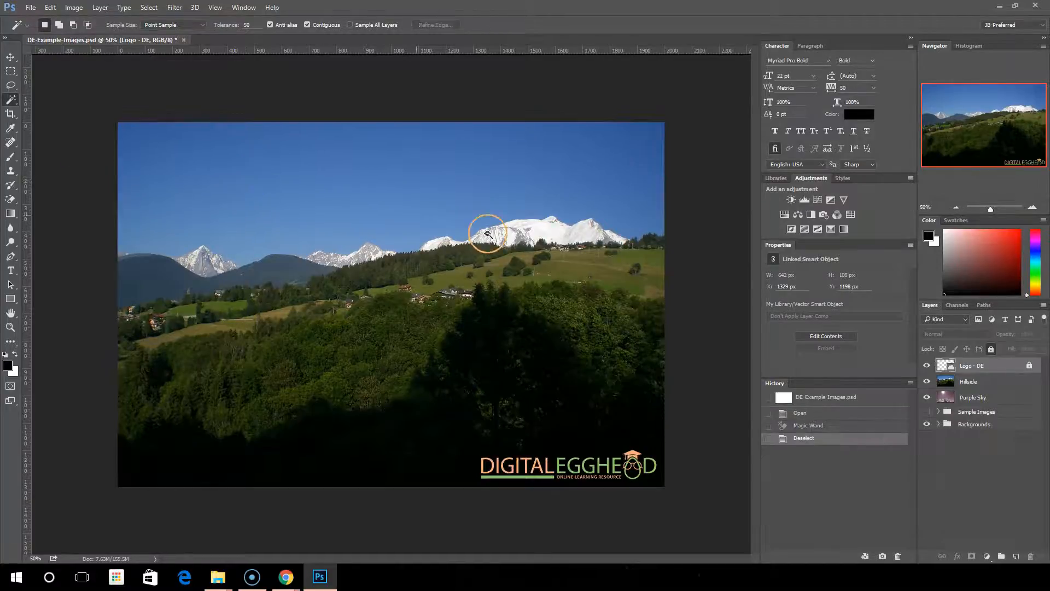
click(985, 382)
click(283, 153)
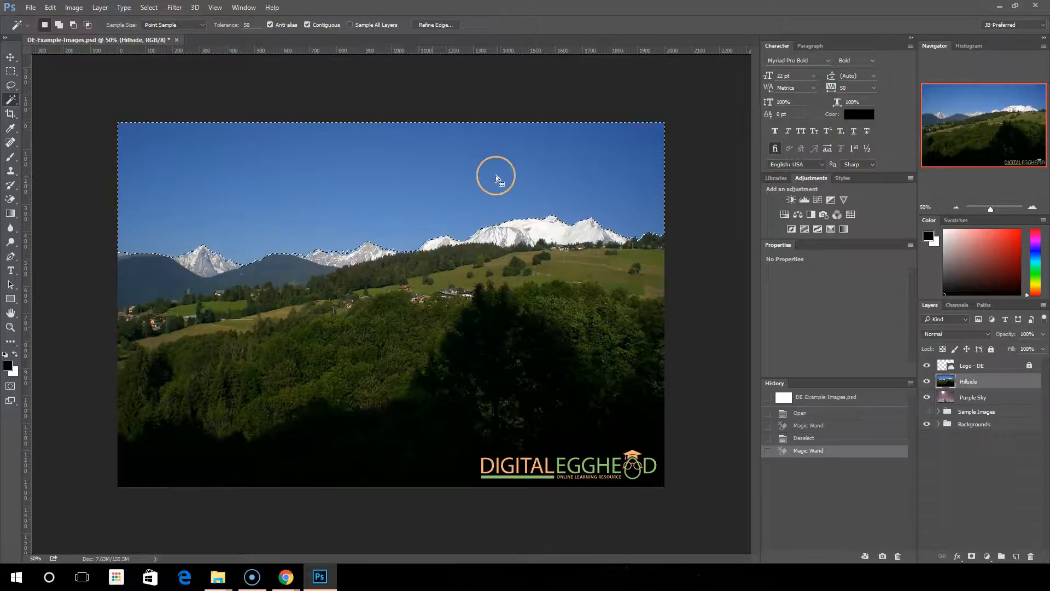
key(ctrl+d)
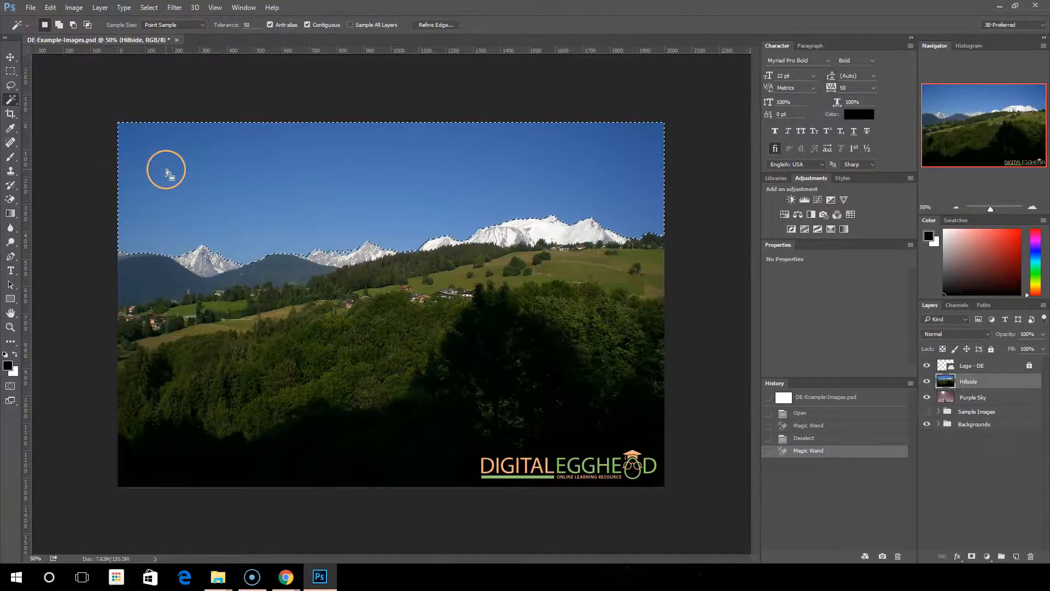
click(218, 152)
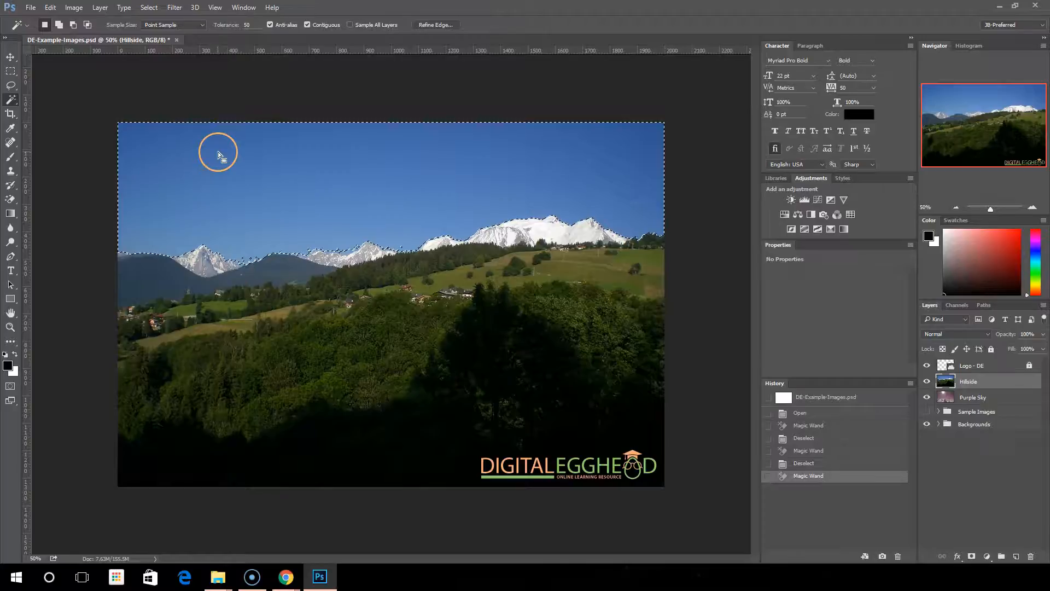
key(ctrl+d)
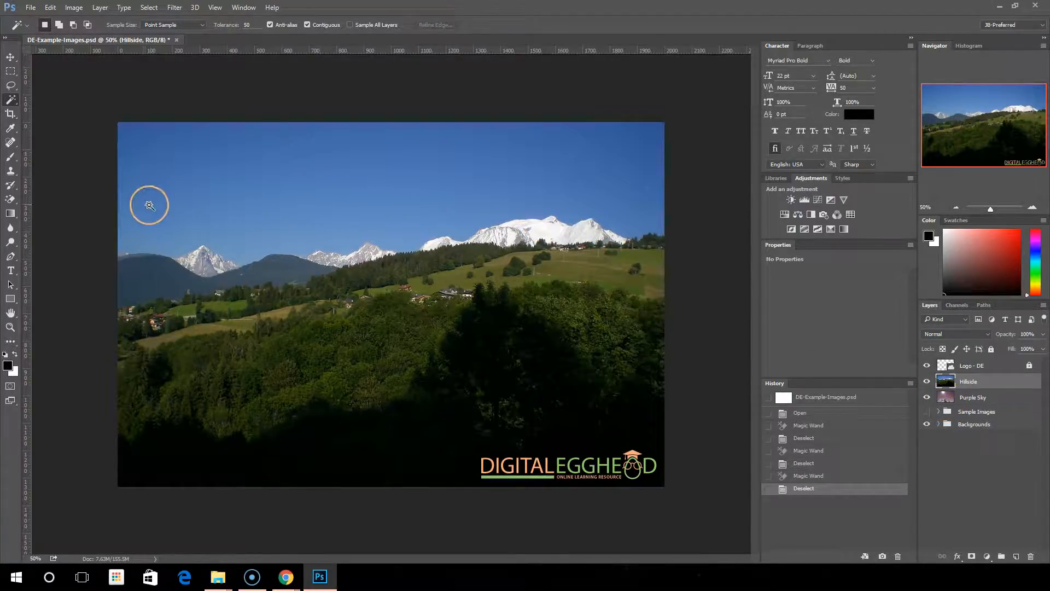
Try erasing the Hillside layer's sky with the Magic Eraser at tolerance 32, and step the history back to before the erasure.
click(14, 201)
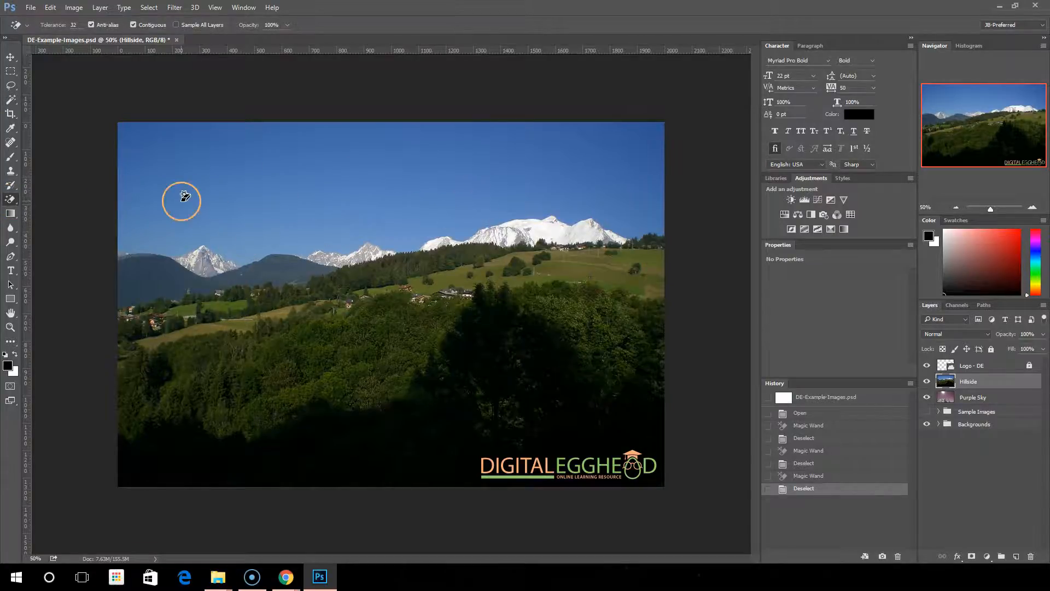
click(257, 173)
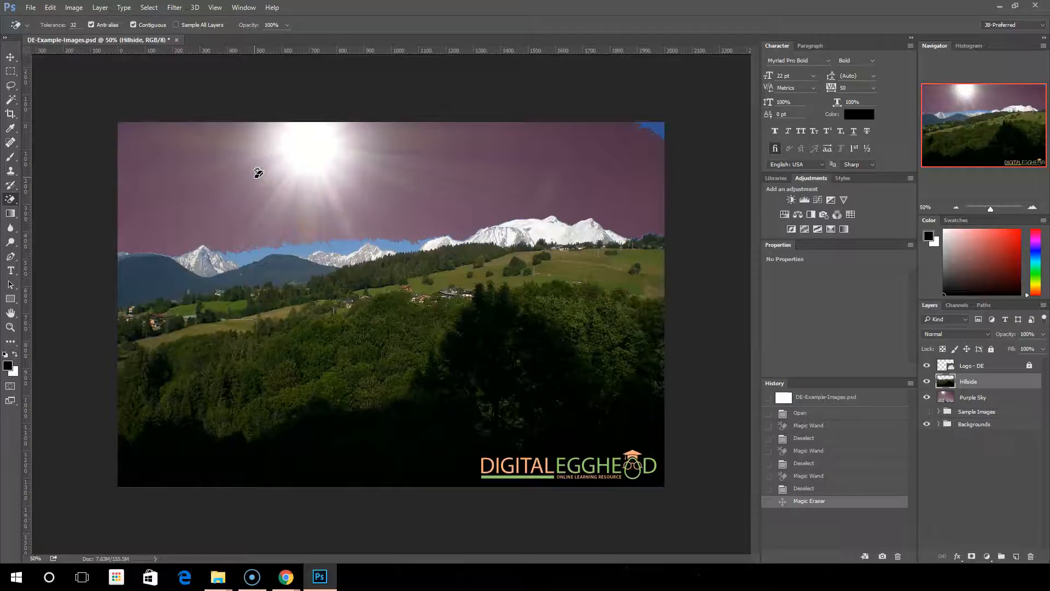
click(699, 278)
click(808, 488)
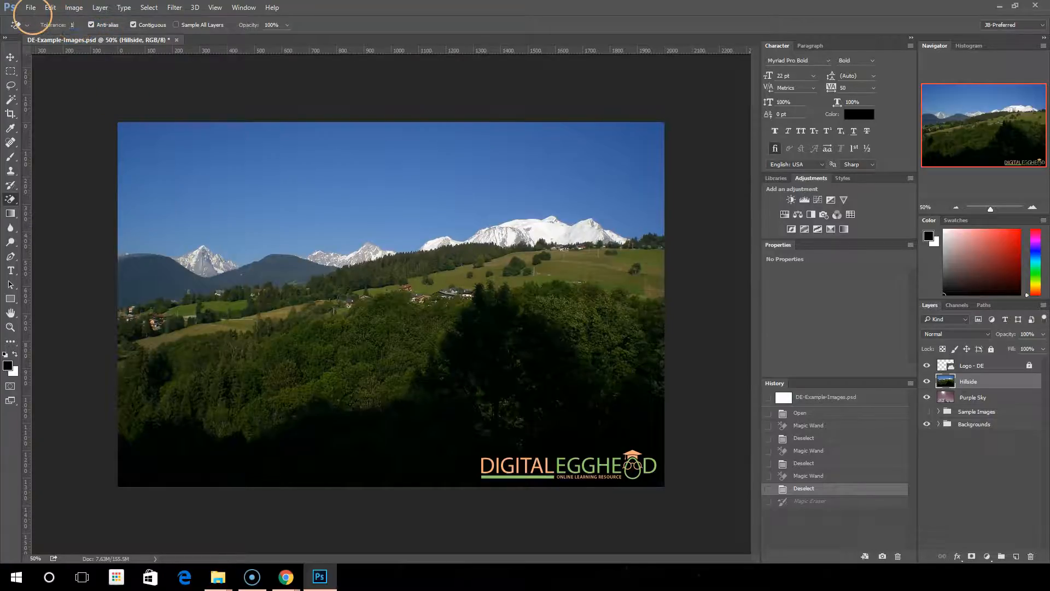
Try the Magic Eraser on the sky at tolerance 1 and at tolerance 10, undoing each erasure through the history.
click(197, 172)
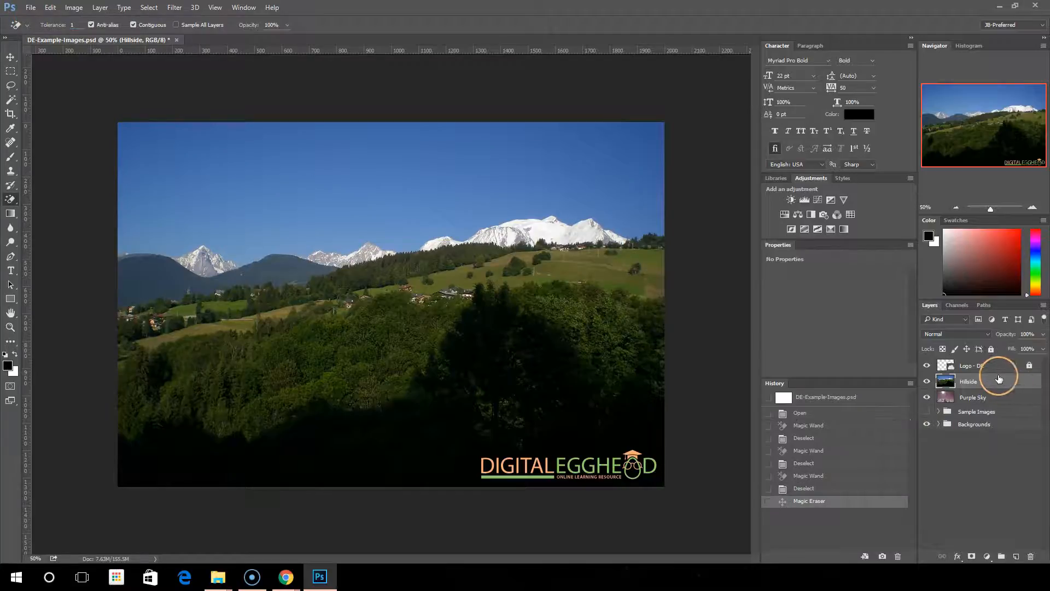
click(824, 491)
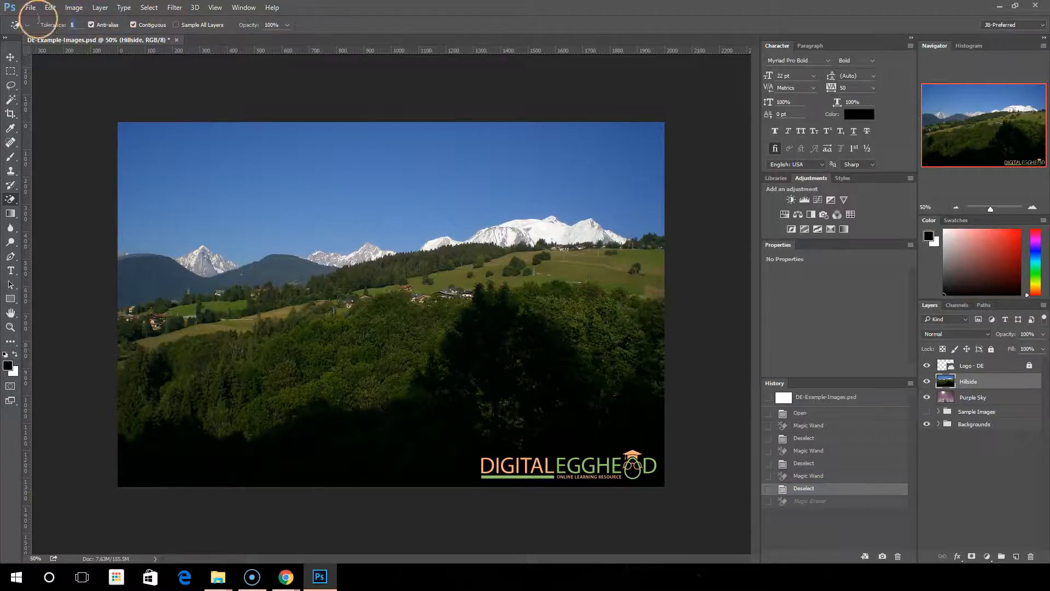
click(203, 183)
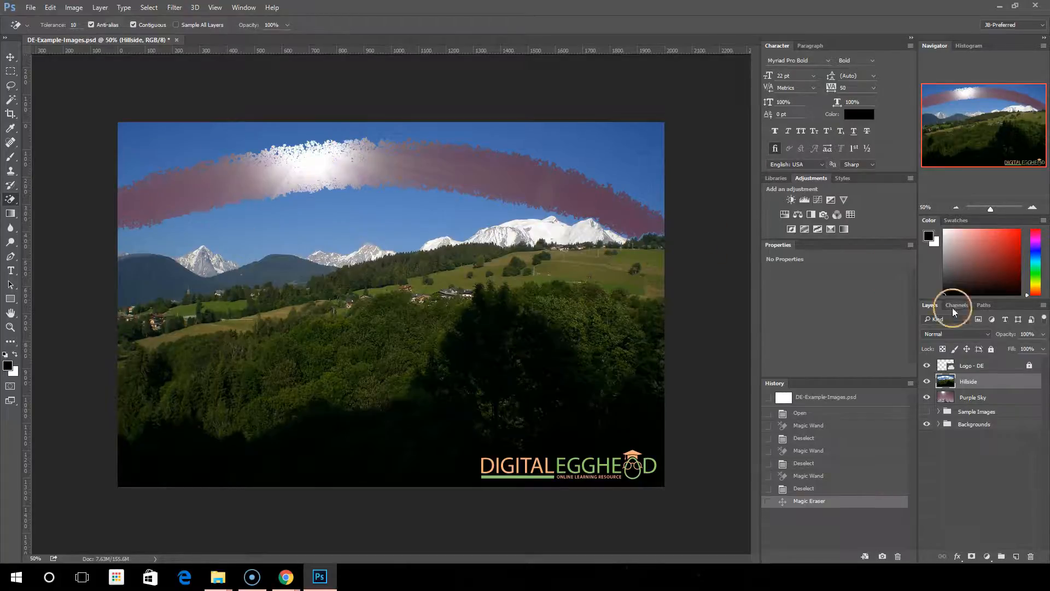
click(821, 487)
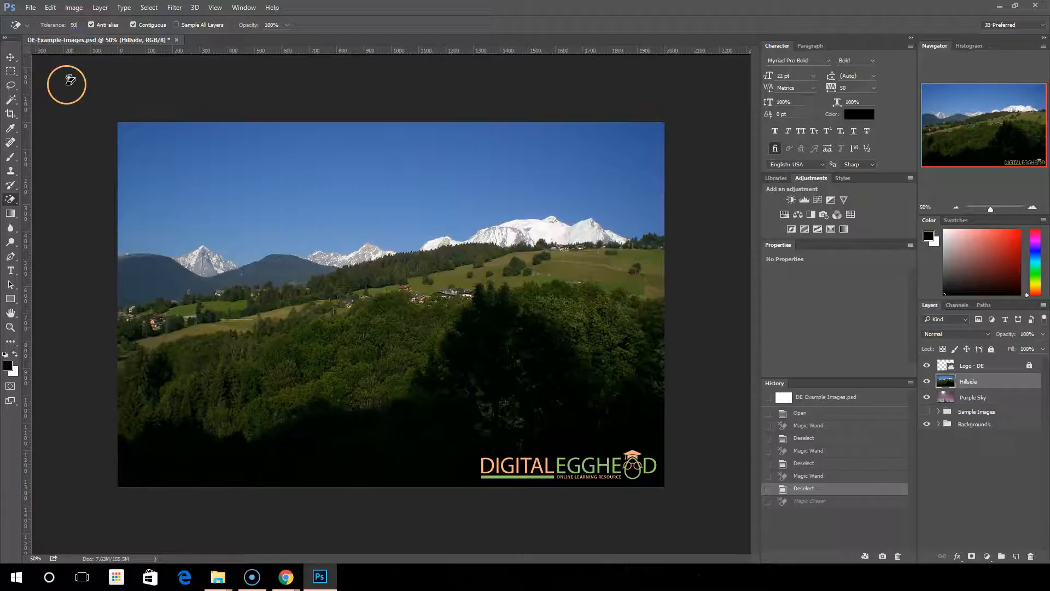
Set the Magic Eraser tolerance to 50, erase the sky, and step the history back to the last Deselect state.
click(169, 156)
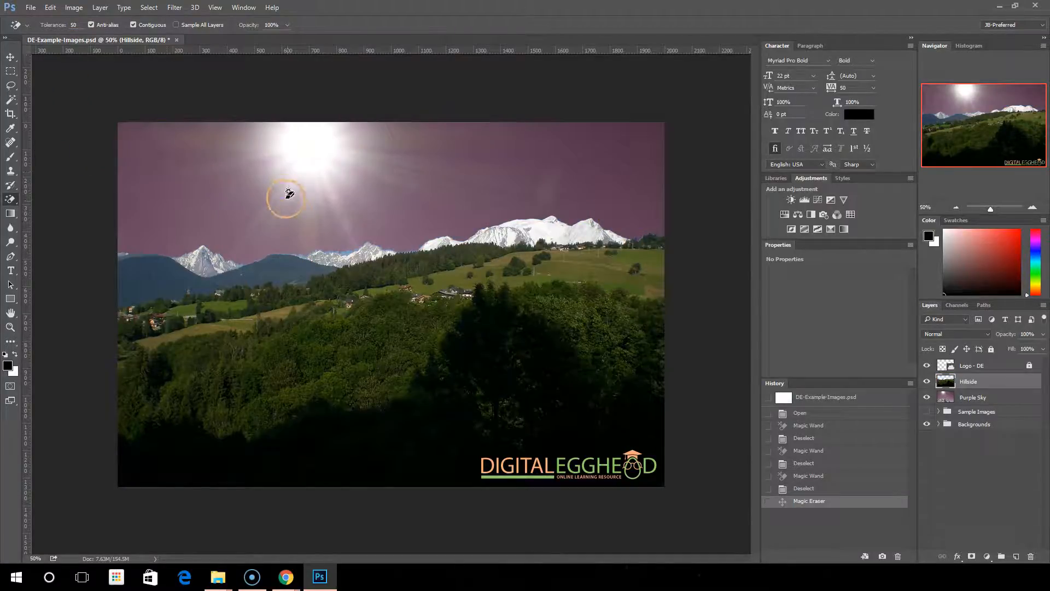
click(822, 479)
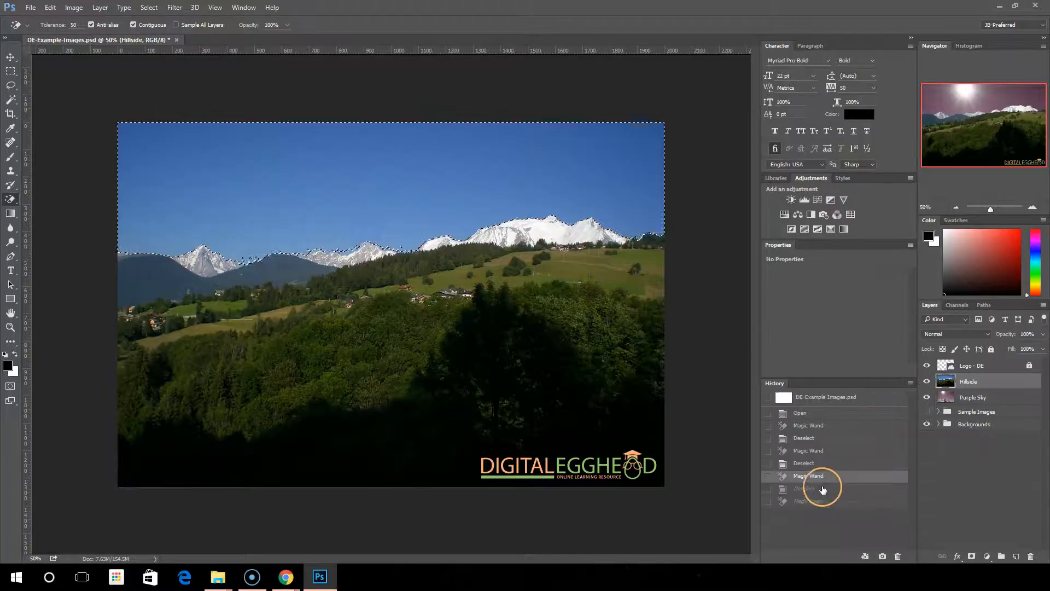
click(823, 488)
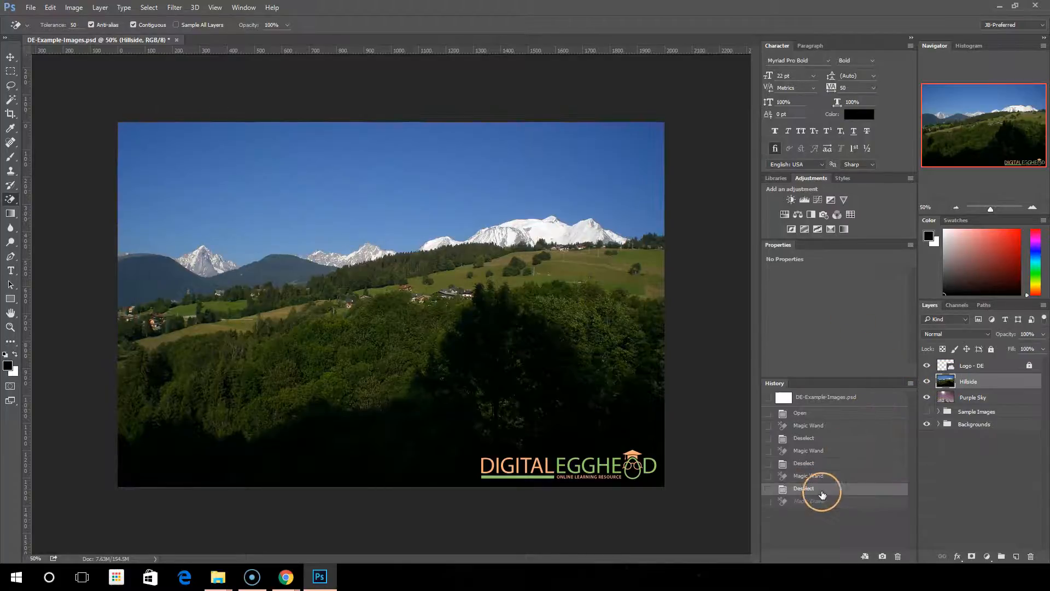
Set the Magic Eraser tolerance to 60, erase the Hillside layer's sky, then try erasing the green hillside and undo that second erasure.
click(61, 24)
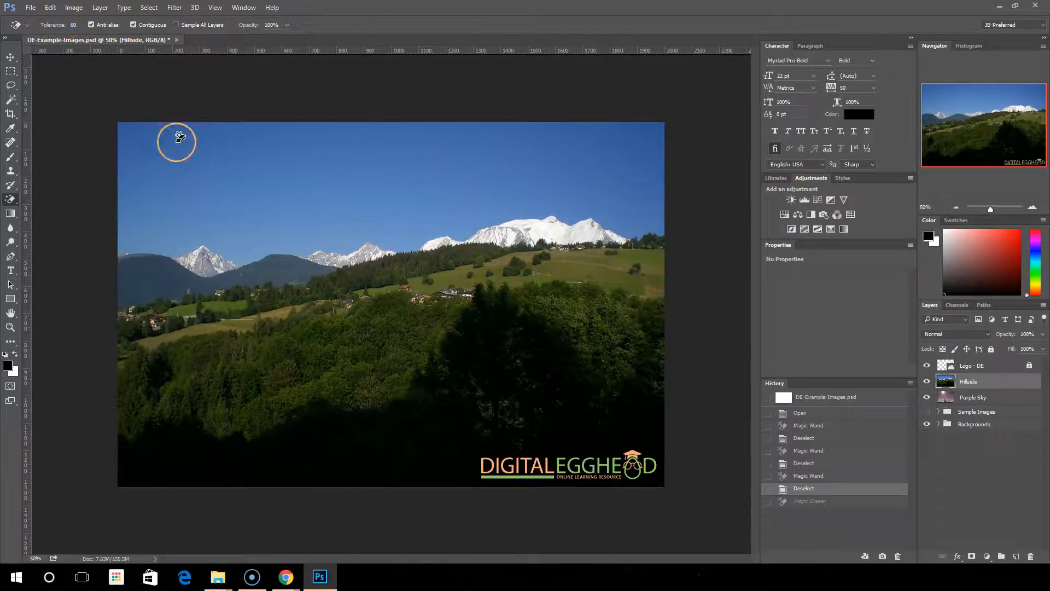
click(258, 200)
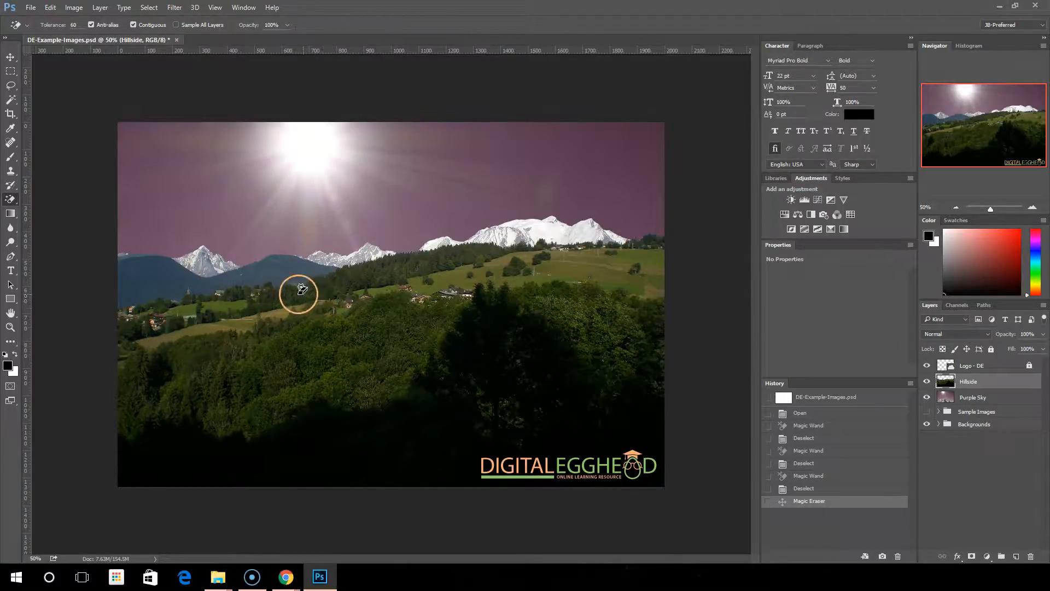
click(581, 277)
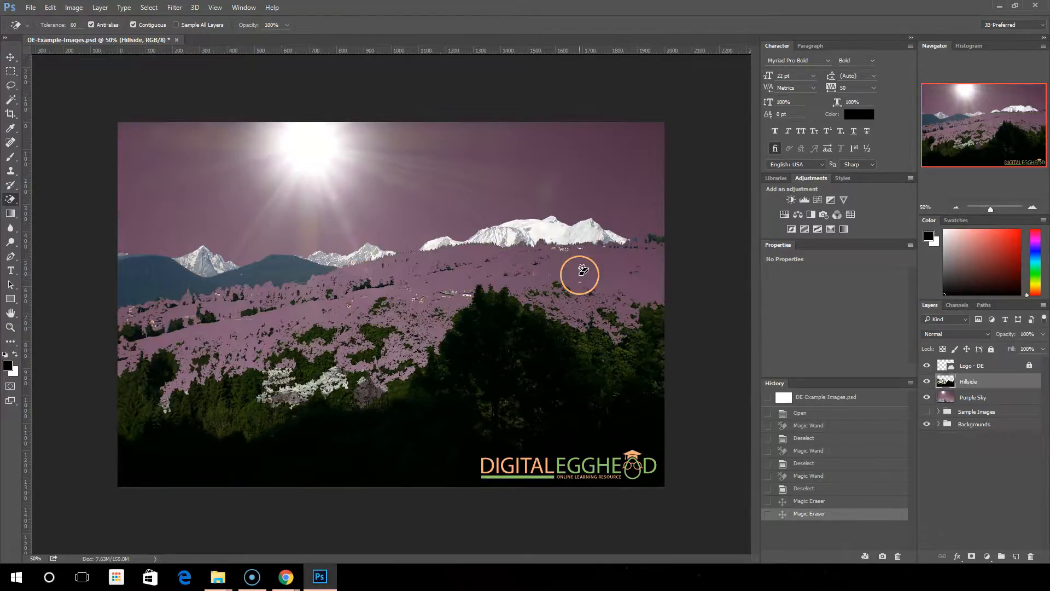
key(ctrl+z)
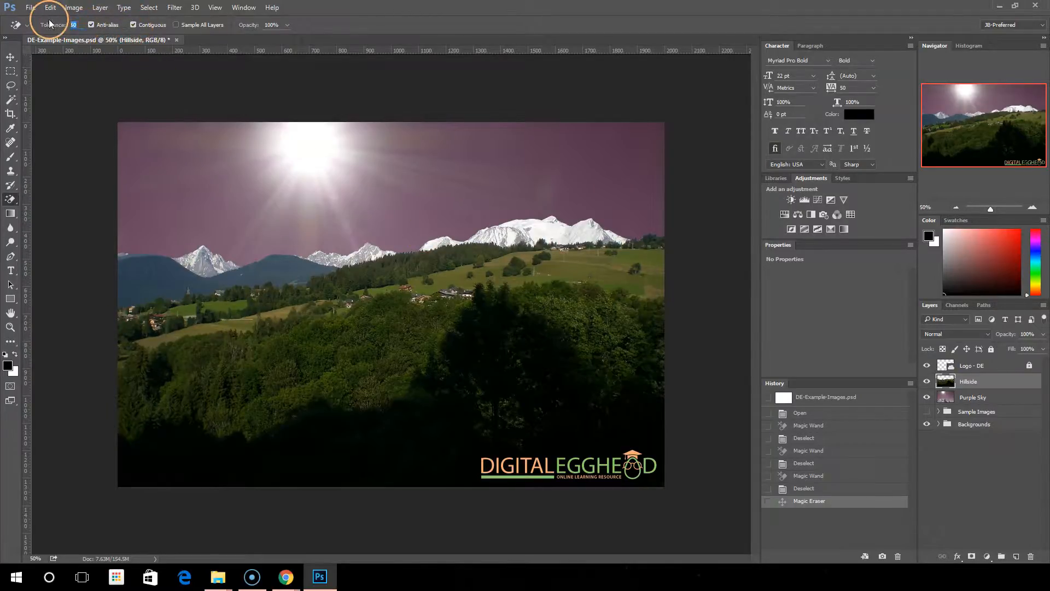
Try erasing the upper green meadow at tolerance 20, inspect the erased area up close, and step back one history state.
click(454, 283)
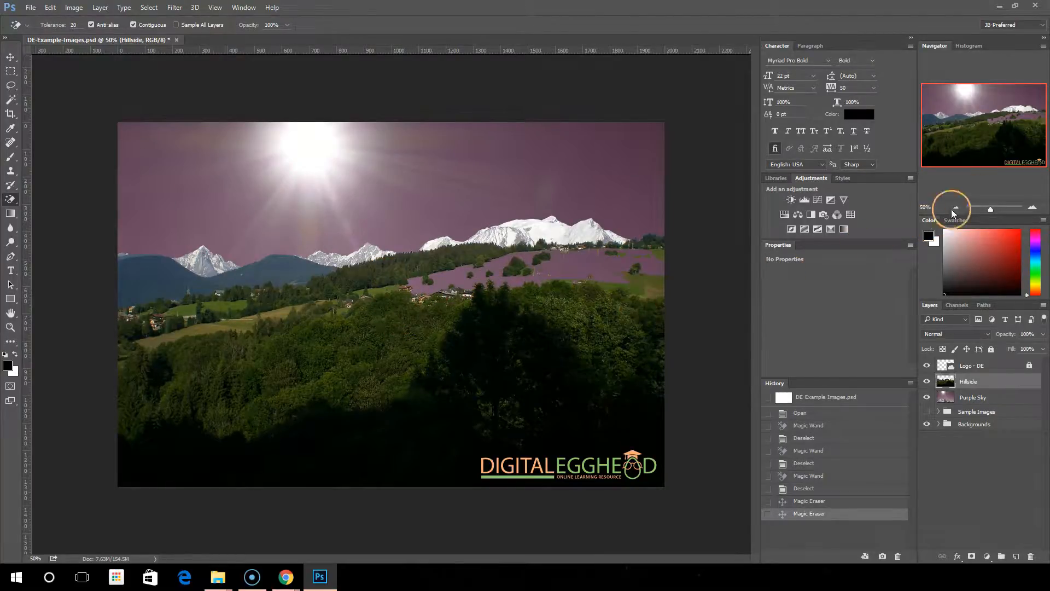
click(1032, 209)
click(1032, 209)
click(1032, 209)
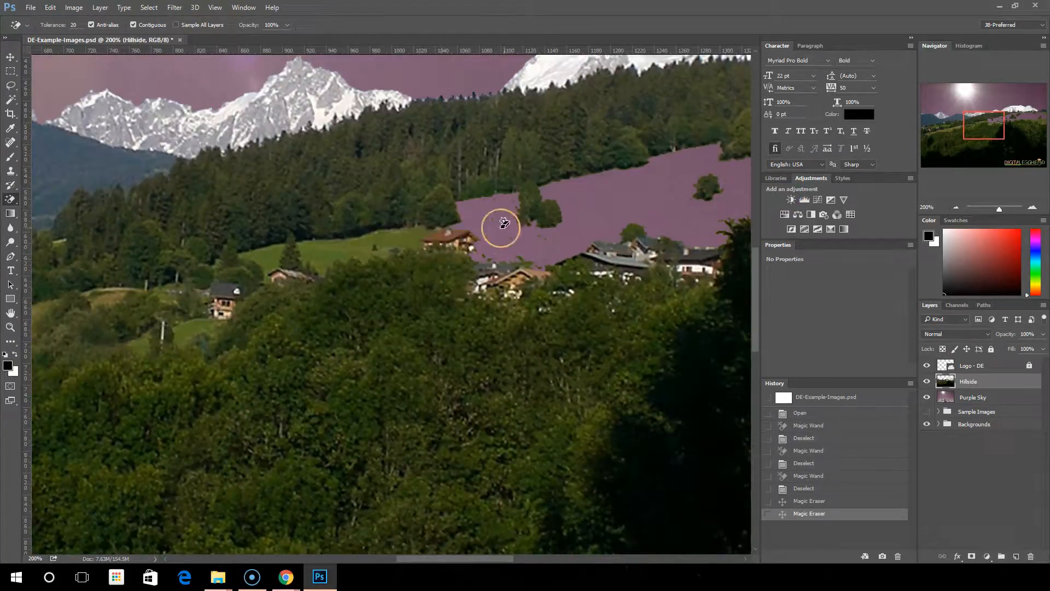
click(809, 502)
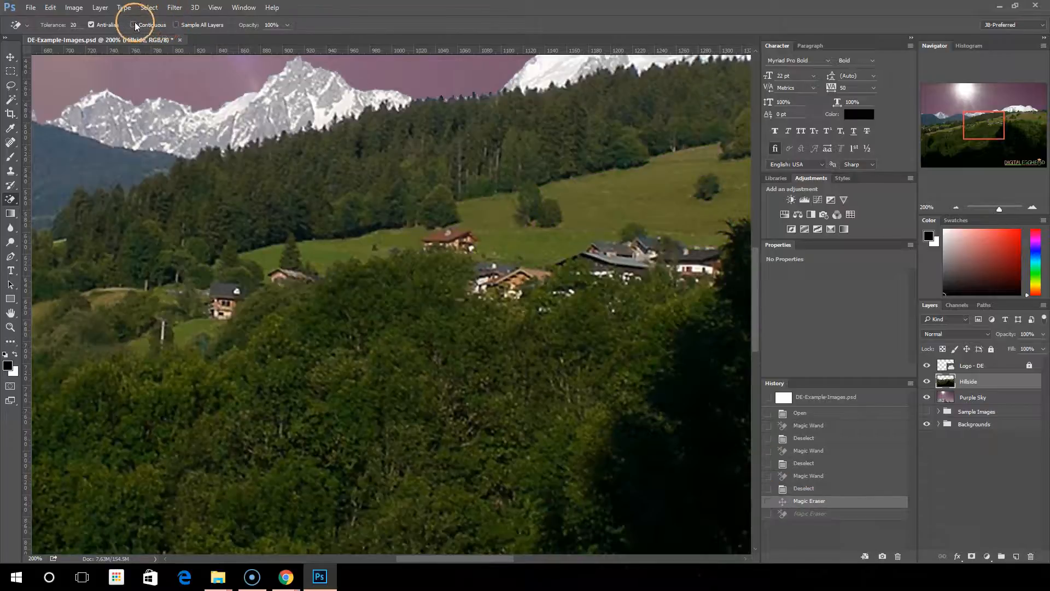
Try erasing the meadow with Contiguous turned off, examine the whole image, and step the history back to the last Deselect state.
click(605, 212)
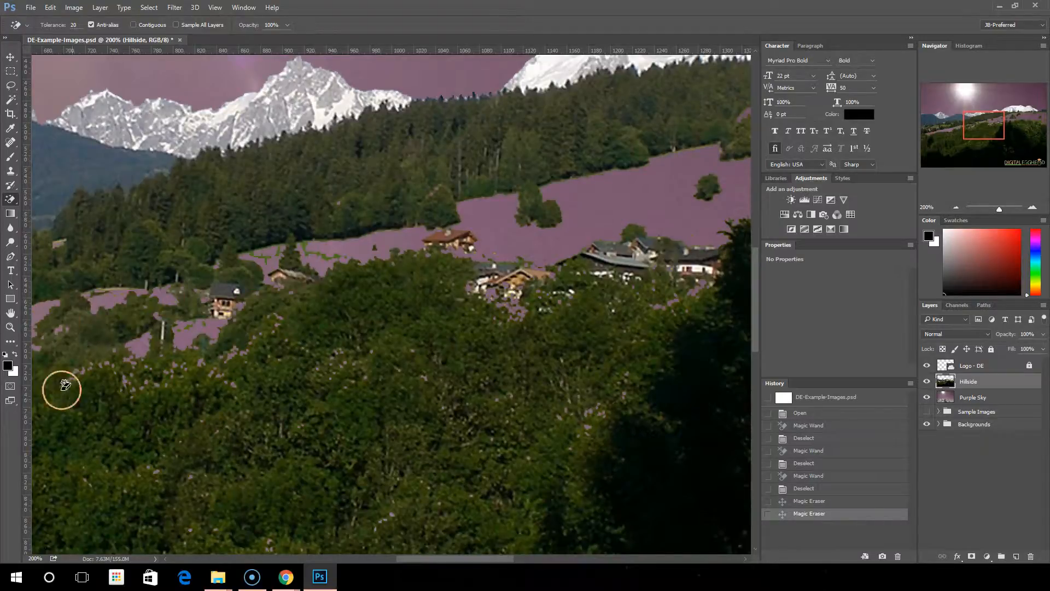
click(956, 208)
click(957, 207)
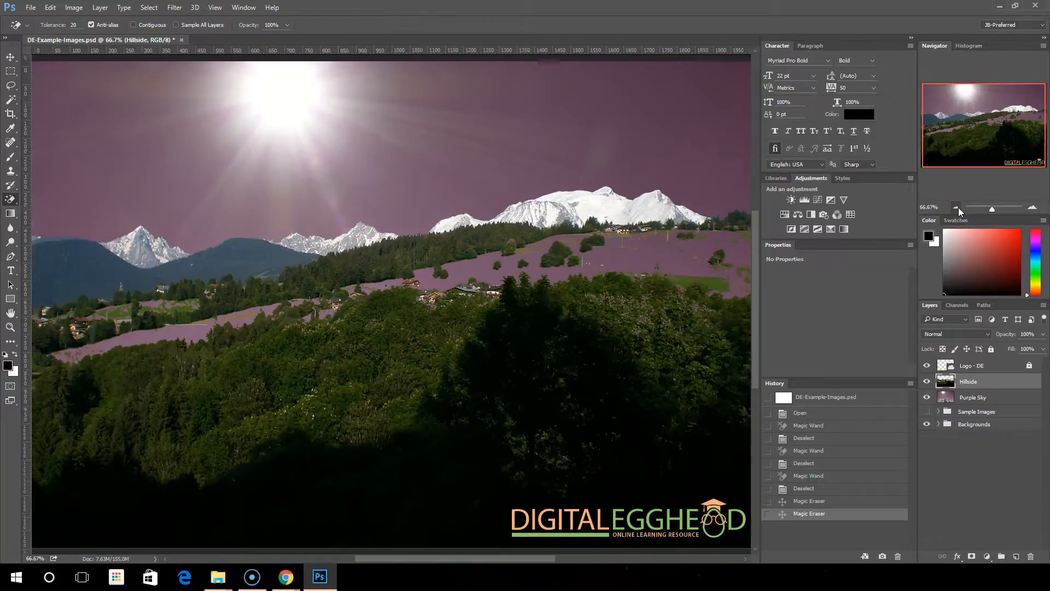
click(957, 207)
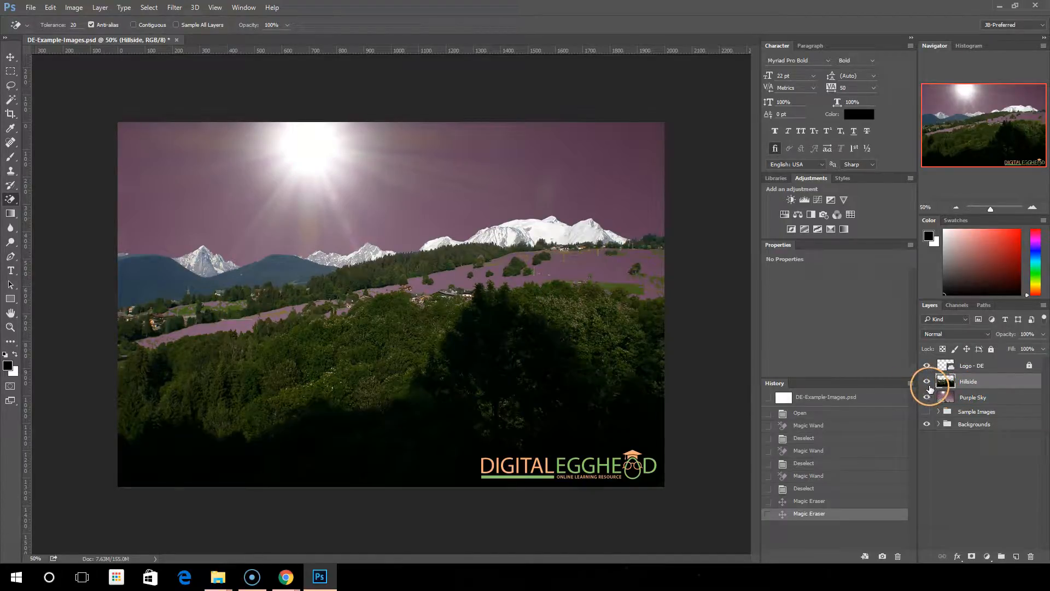
click(808, 488)
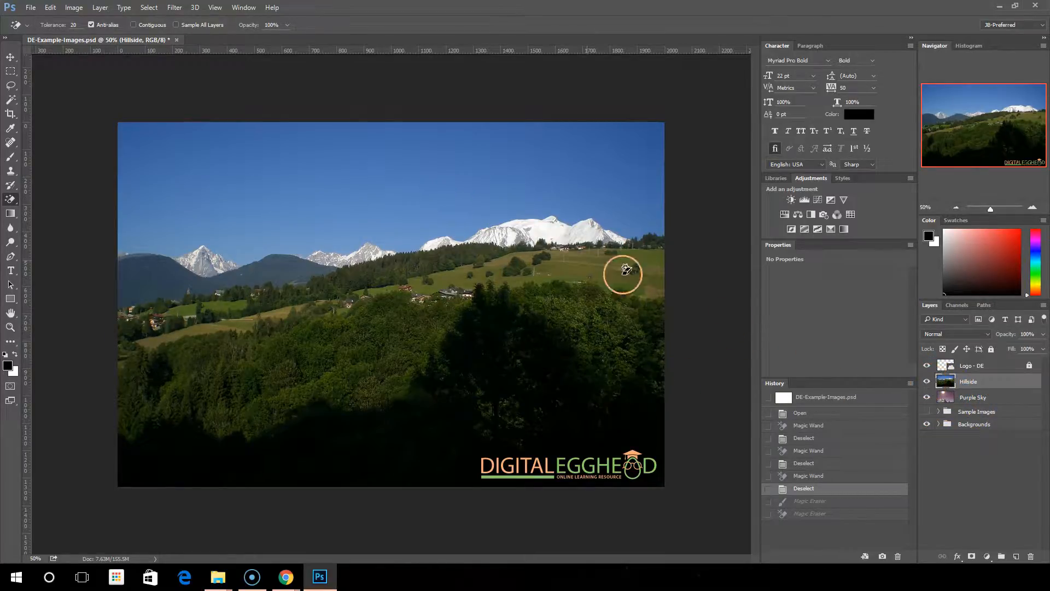
Hide and reshow the Hillside layer, and move it down and to the left to expose part of the Purple Sky layer.
click(925, 382)
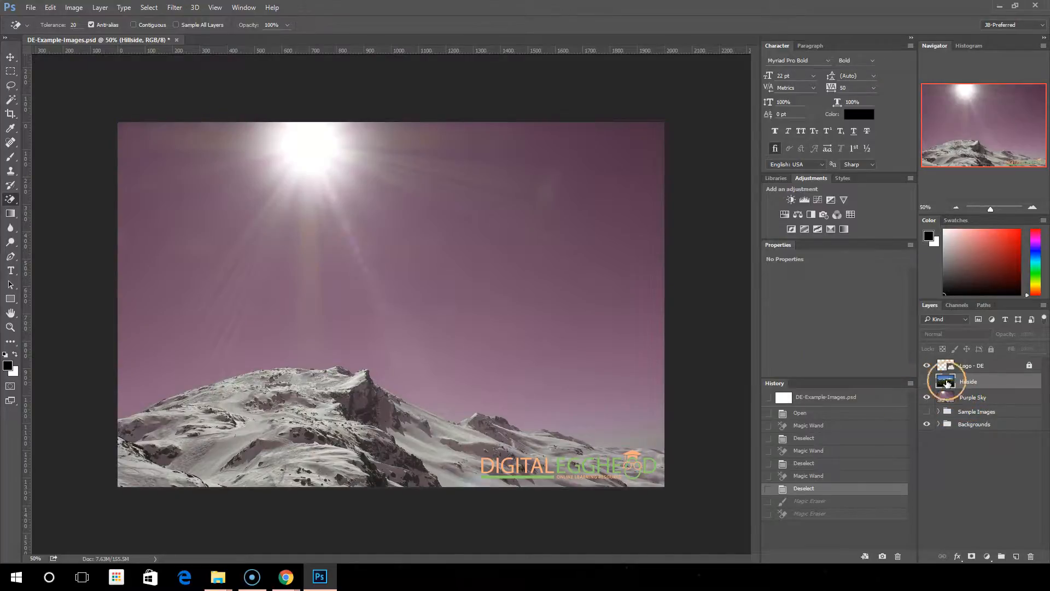
click(925, 382)
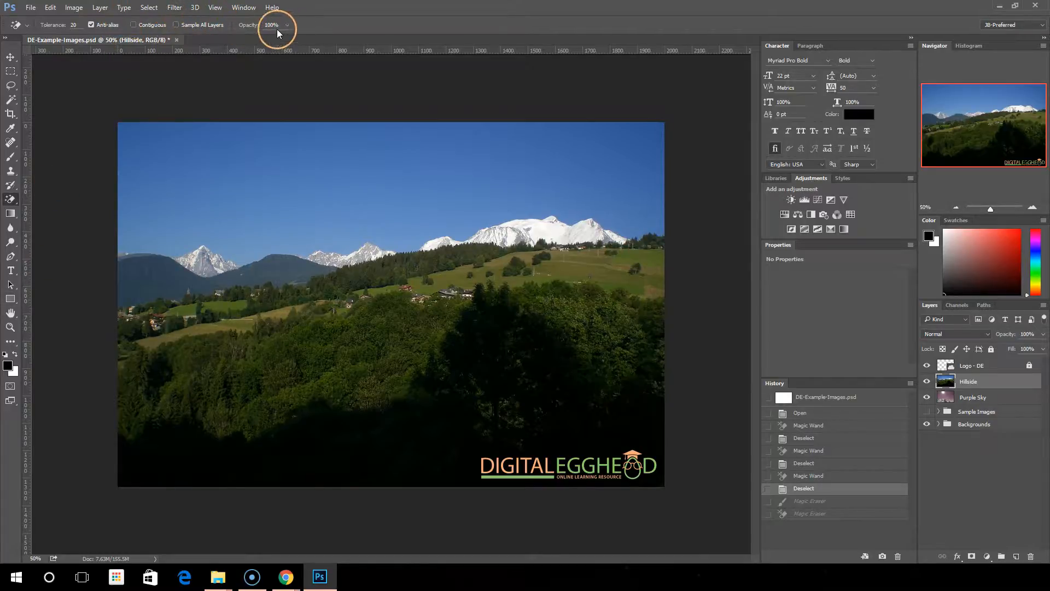
key(v)
drag(511, 243, 556, 211)
drag(353, 256, 251, 339)
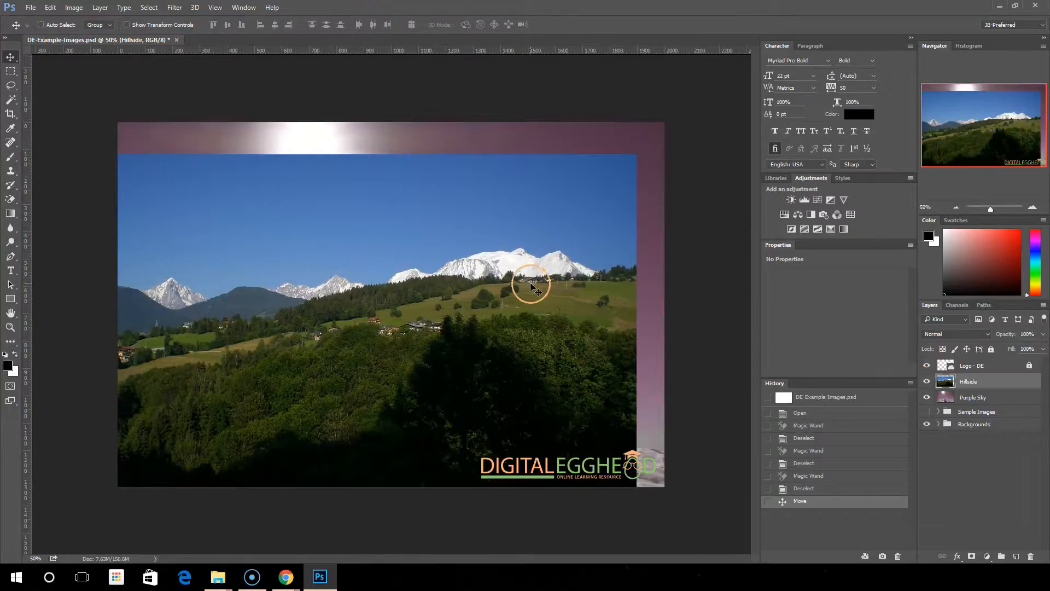
Try the Magic Eraser with Sample All Layers on over the exposed sun, step the history back to the last Magic Wand state, and deselect.
click(11, 200)
click(175, 25)
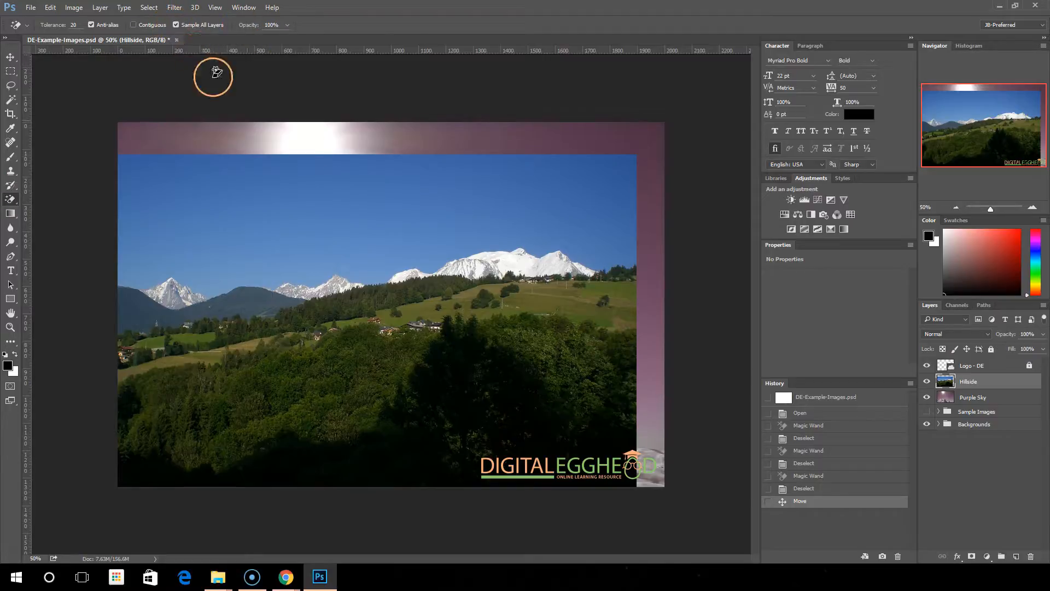
click(314, 145)
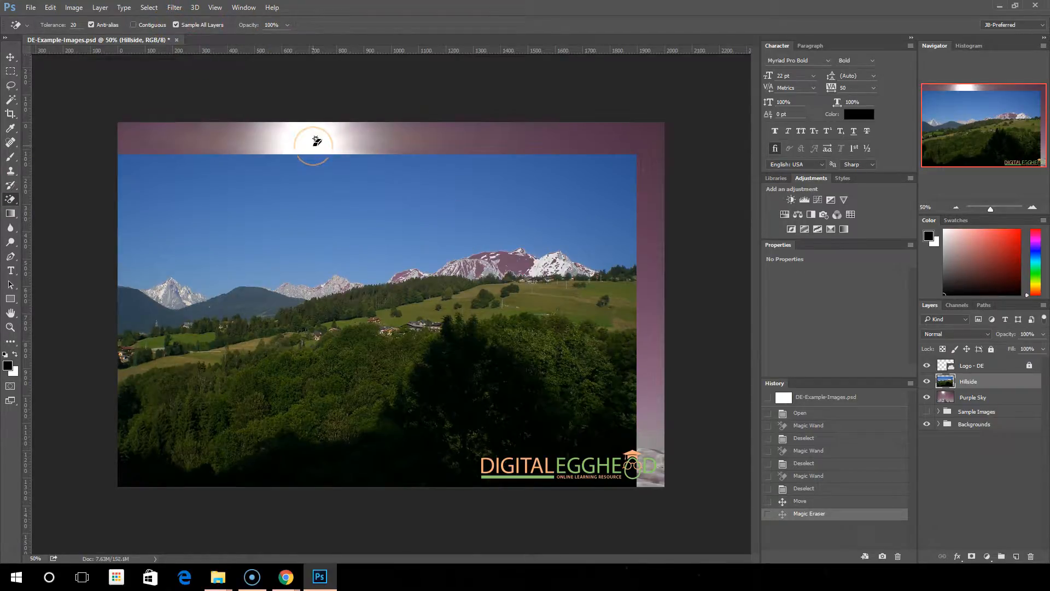
click(311, 142)
click(808, 475)
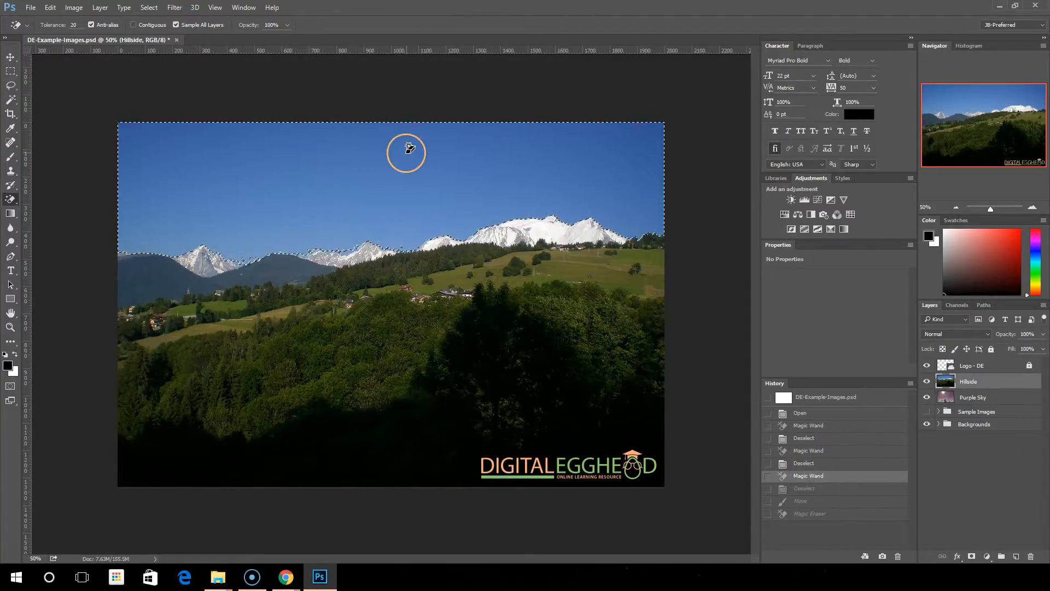
key(ctrl+d)
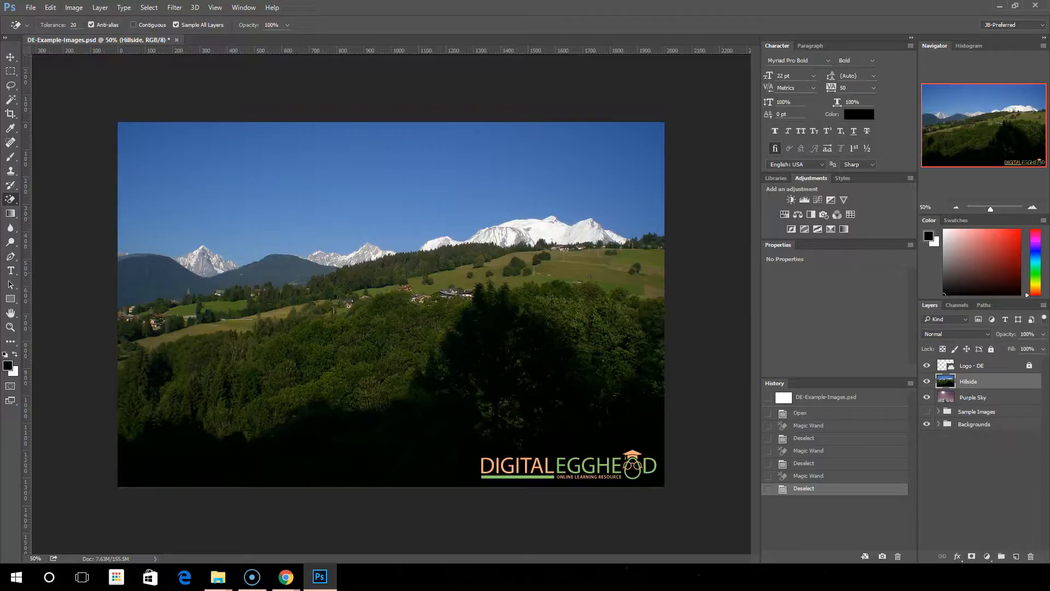
Turn off Sample All Layers, try erasing the sky at 50% opacity, and step the history back to the Deselect state.
click(176, 24)
click(299, 164)
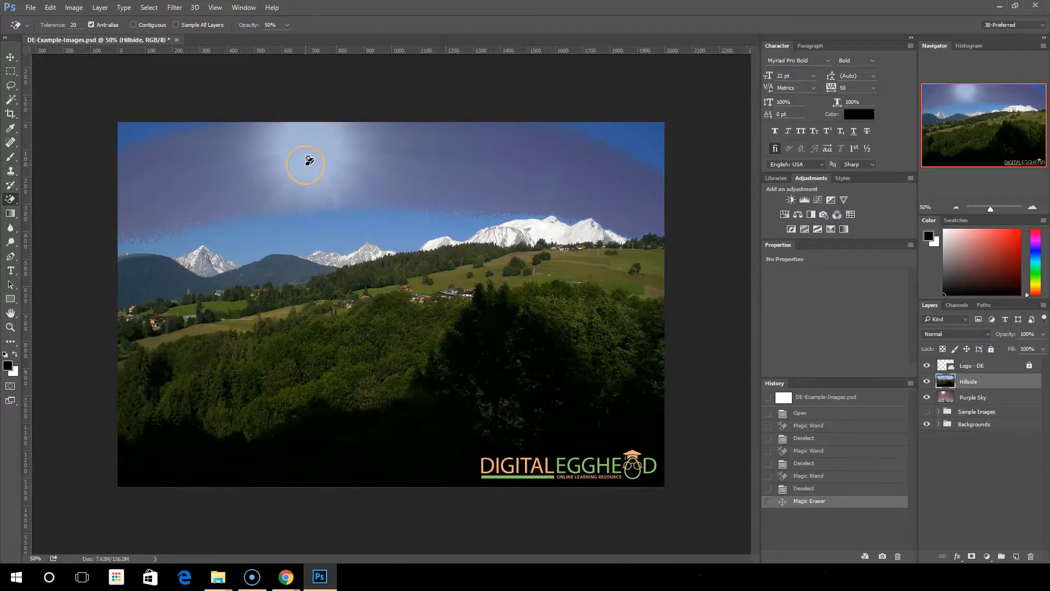
click(808, 488)
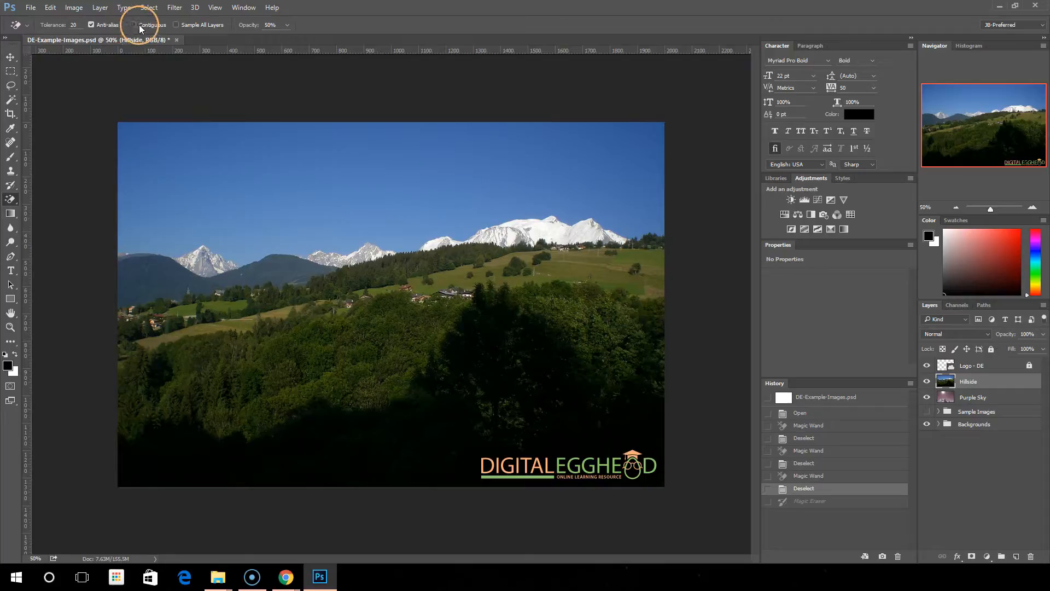
Try erasing the sky at 30% opacity and tolerance 50, compare with Purple Sky hidden and shown, and revert to the Open history state.
click(261, 25)
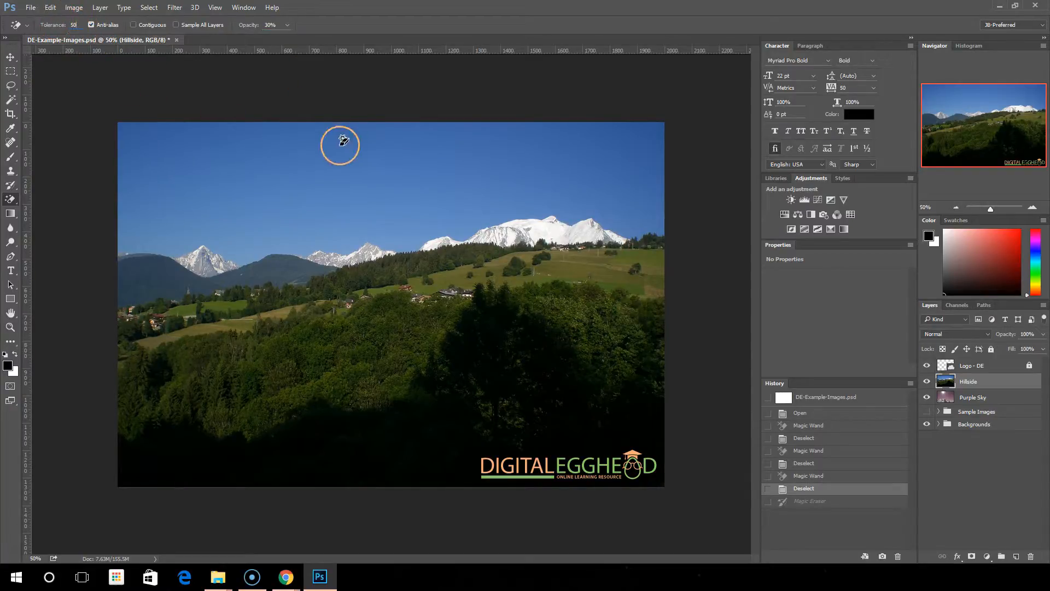
click(340, 170)
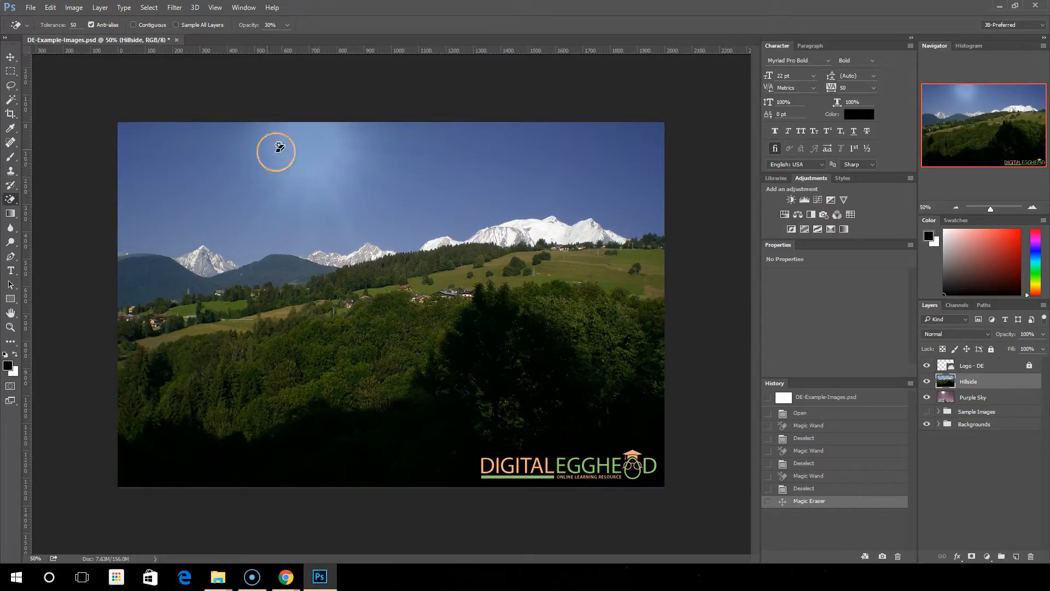
click(926, 398)
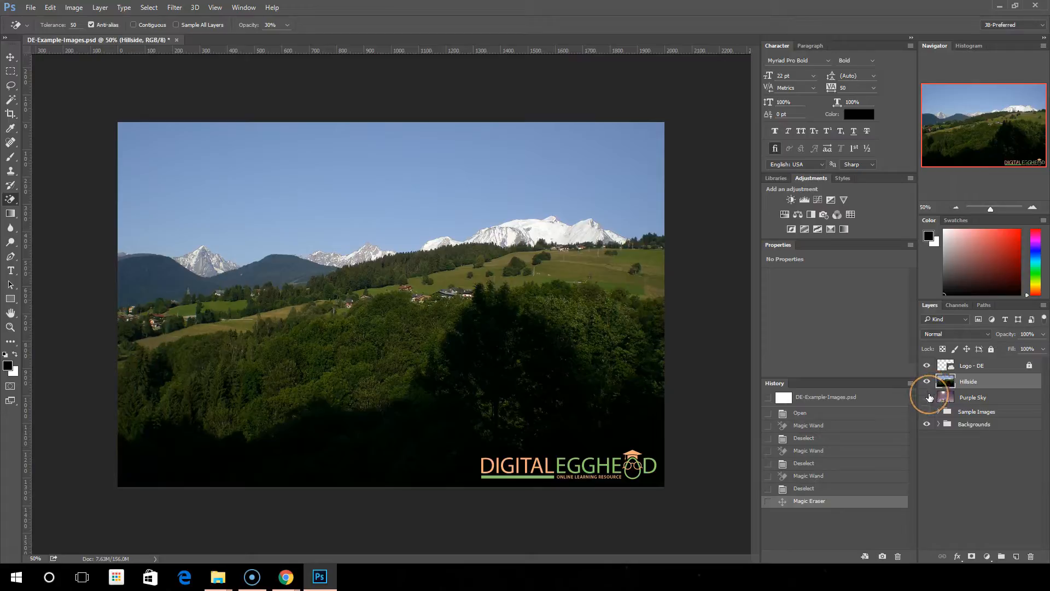
click(927, 397)
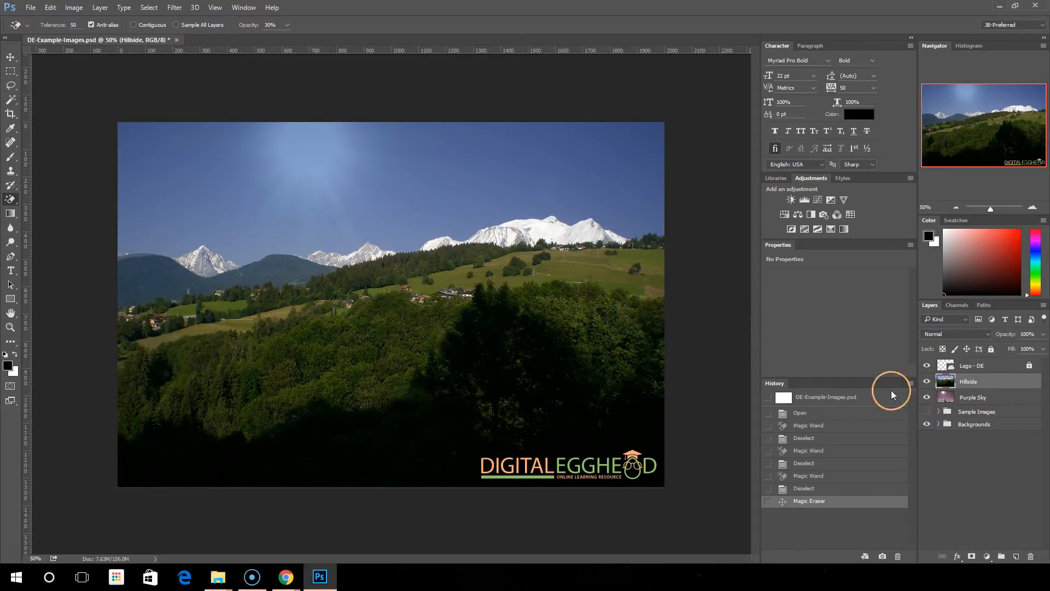
click(801, 414)
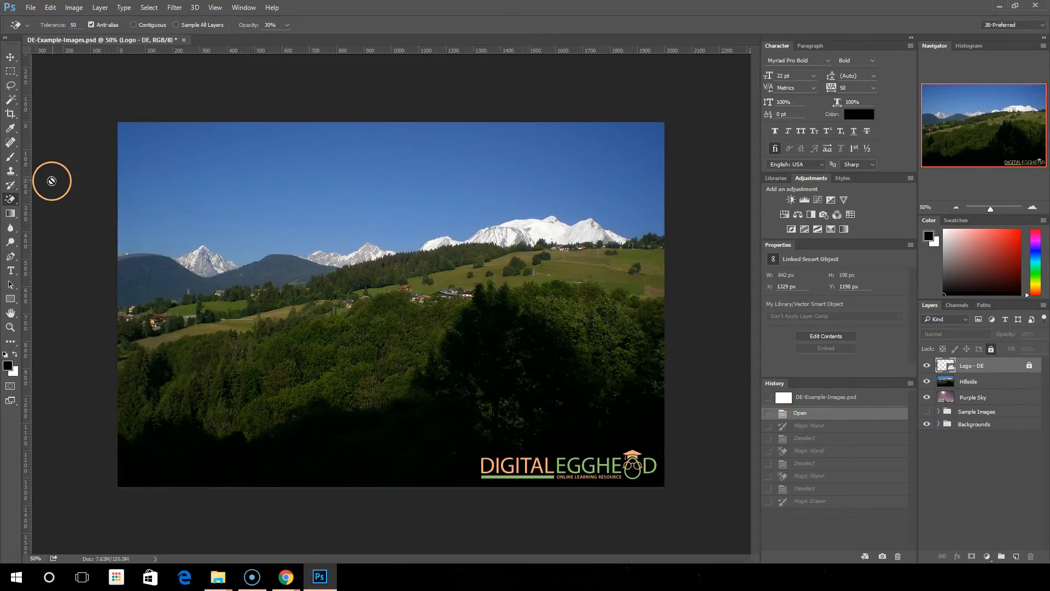